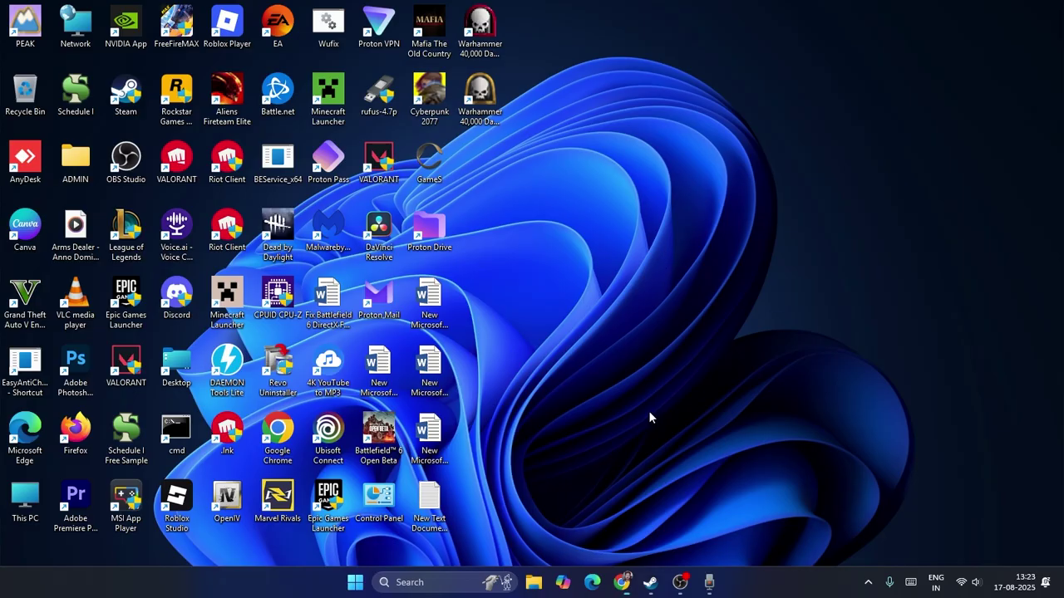
# Show Steam's library on the Battlefield 6 Open Beta page after a brief look at the Start power menu.
pyautogui.click(650, 582)
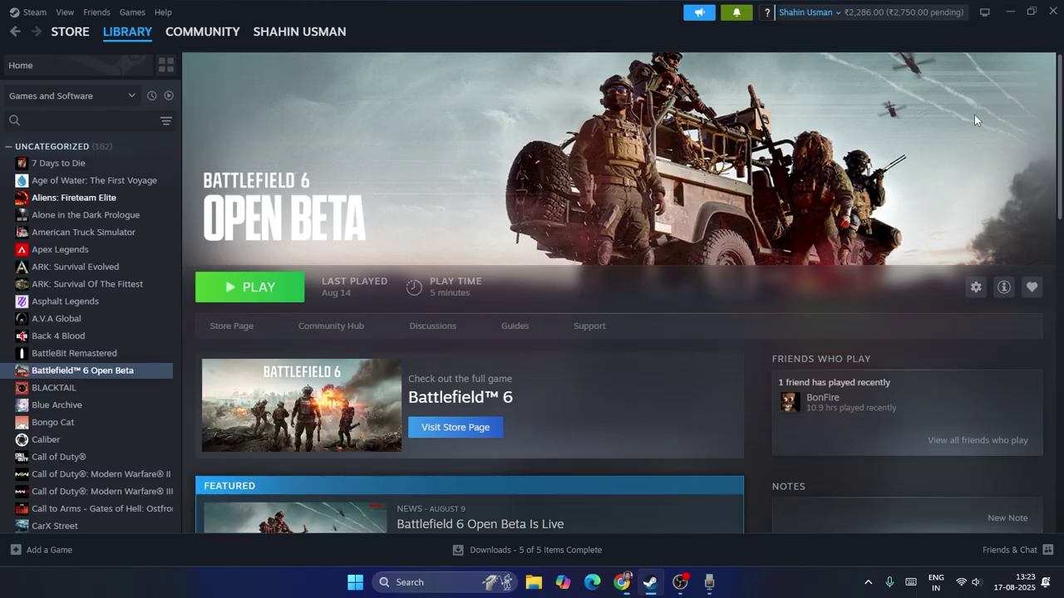
pyautogui.click(1009, 11)
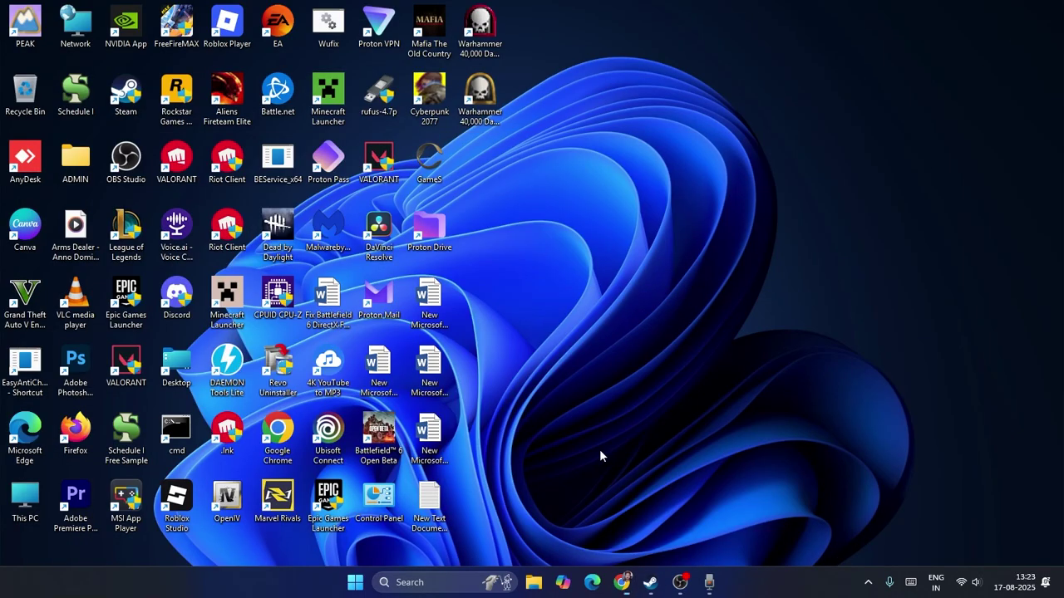
pyautogui.click(358, 581)
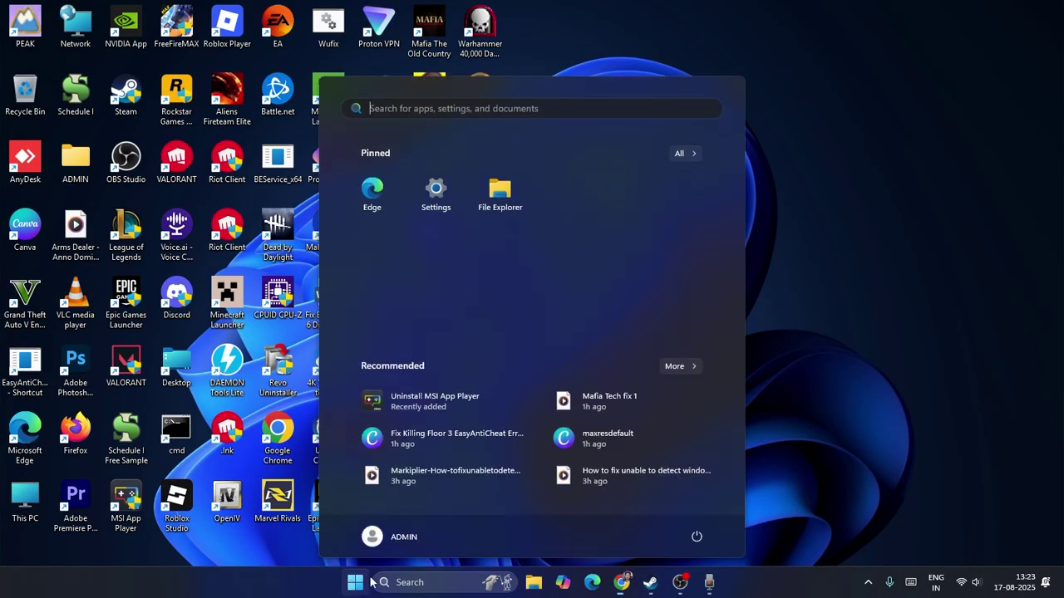
pyautogui.click(698, 537)
pyautogui.click(797, 374)
pyautogui.click(798, 373)
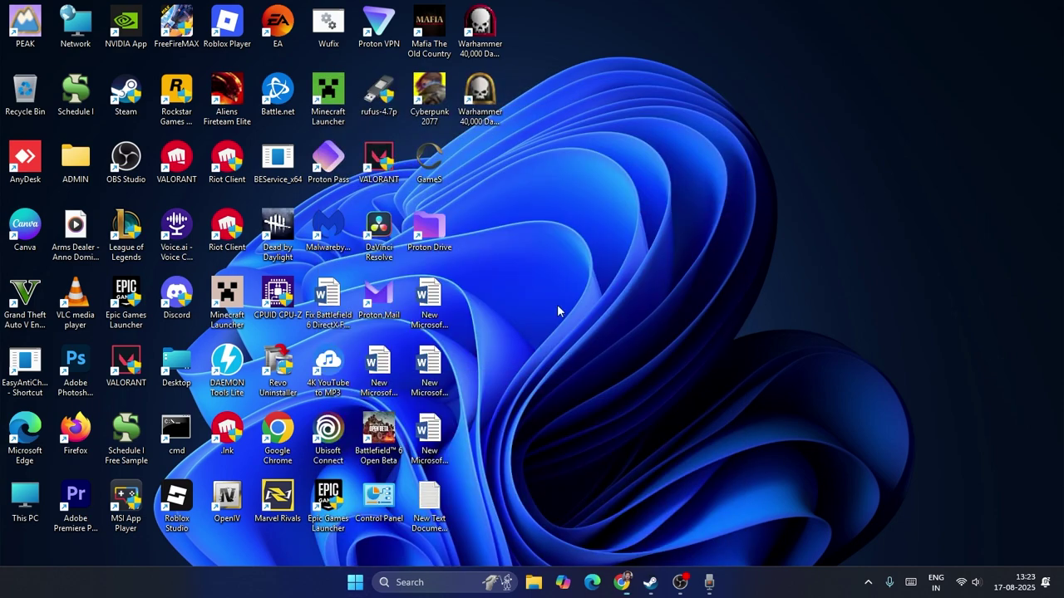
pyautogui.click(650, 582)
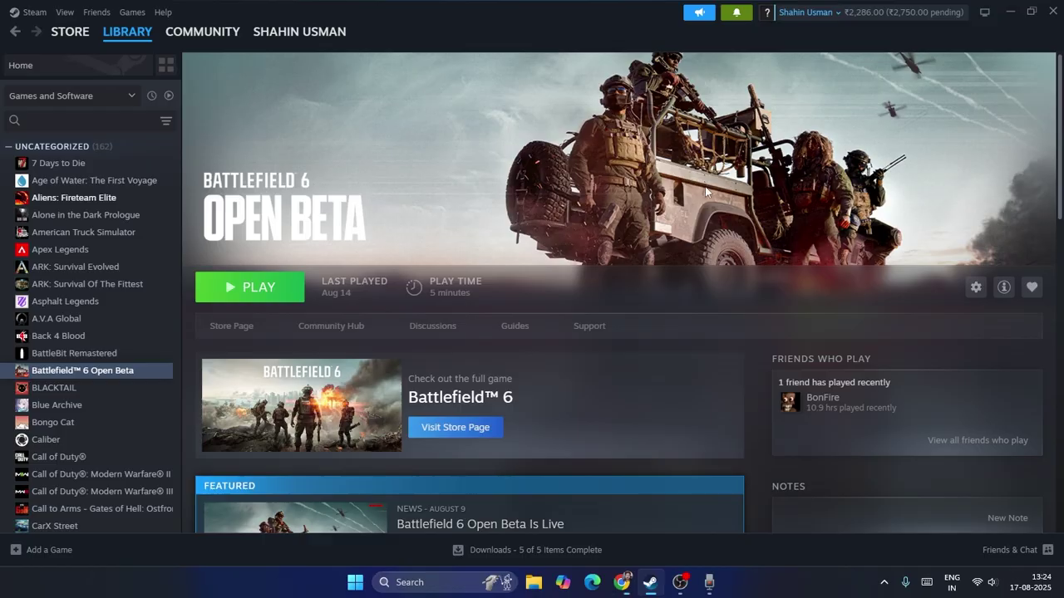
# Show Battlefield 6 Open Beta's Installed Files properties, 39.24 GB on New Volume (E:).
pyautogui.rightClick(133, 375)
pyautogui.click(164, 468)
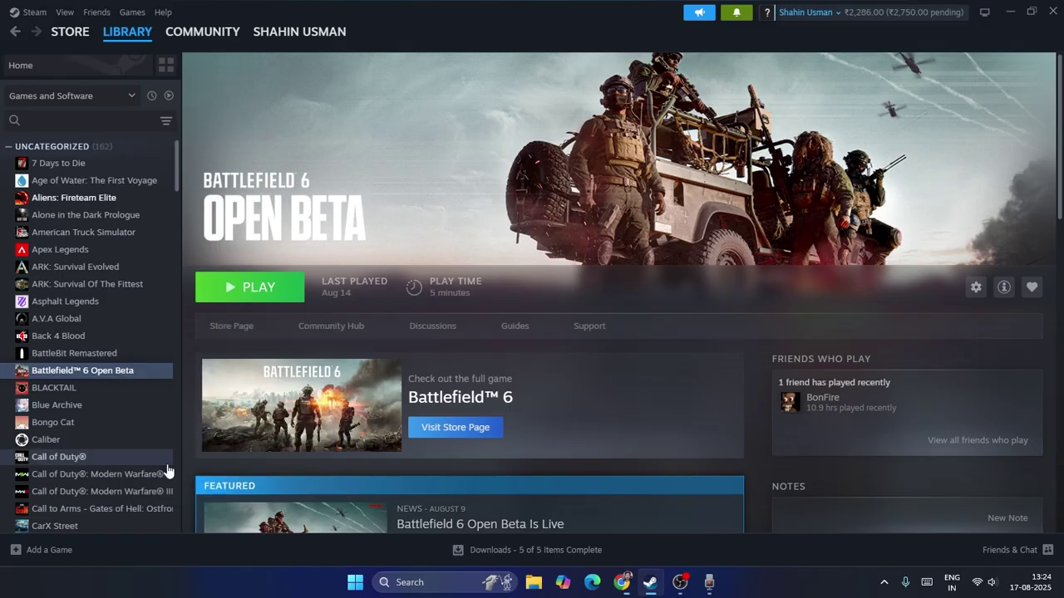
pyautogui.click(336, 220)
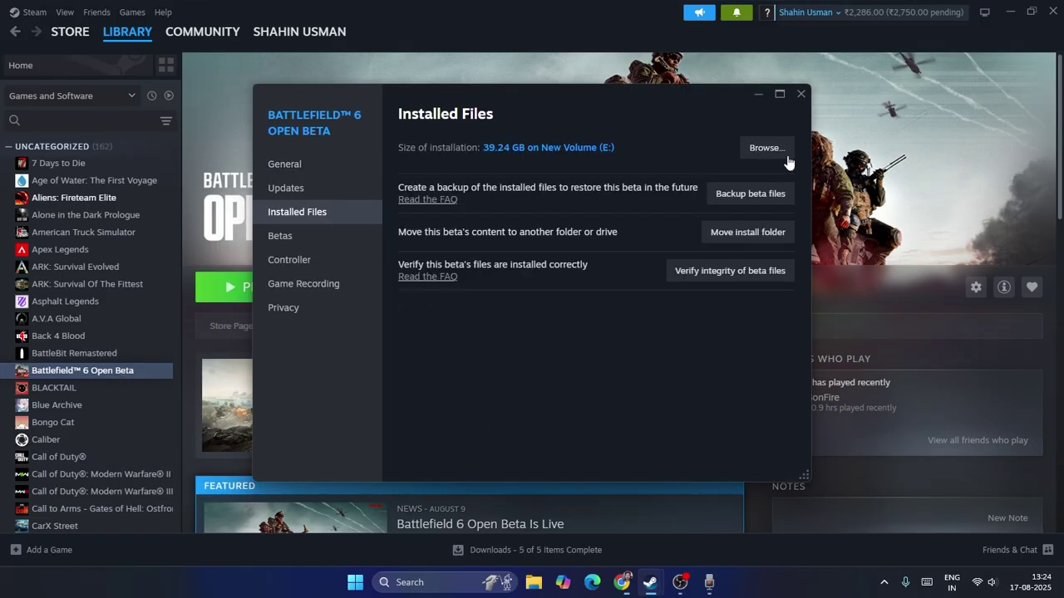
pyautogui.click(766, 149)
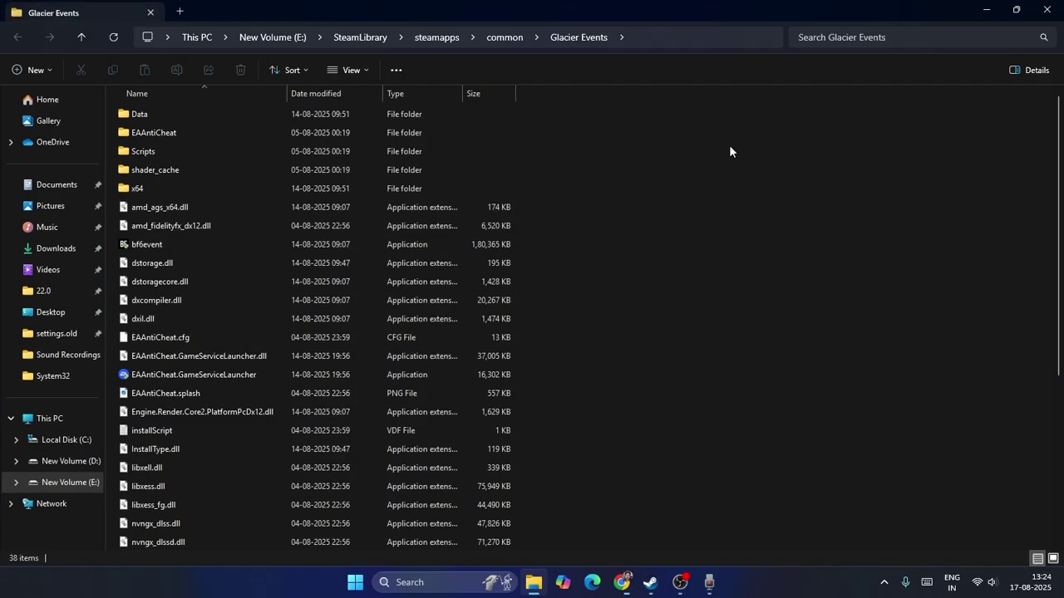
pyautogui.scroll(-2, 785, 184)
pyautogui.scroll(2, 788, 188)
pyautogui.click(145, 249)
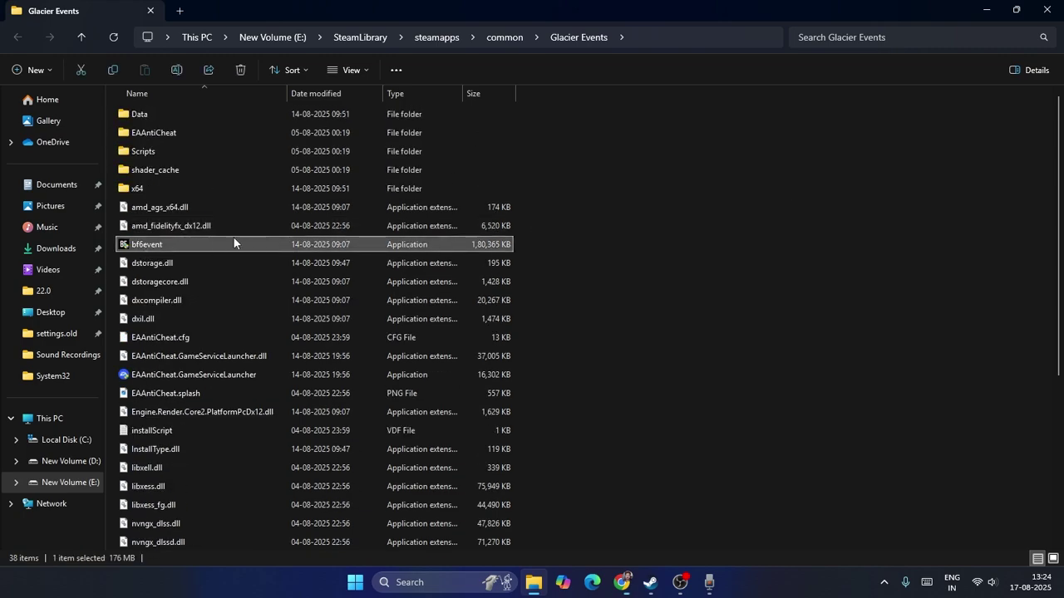
pyautogui.rightClick(205, 246)
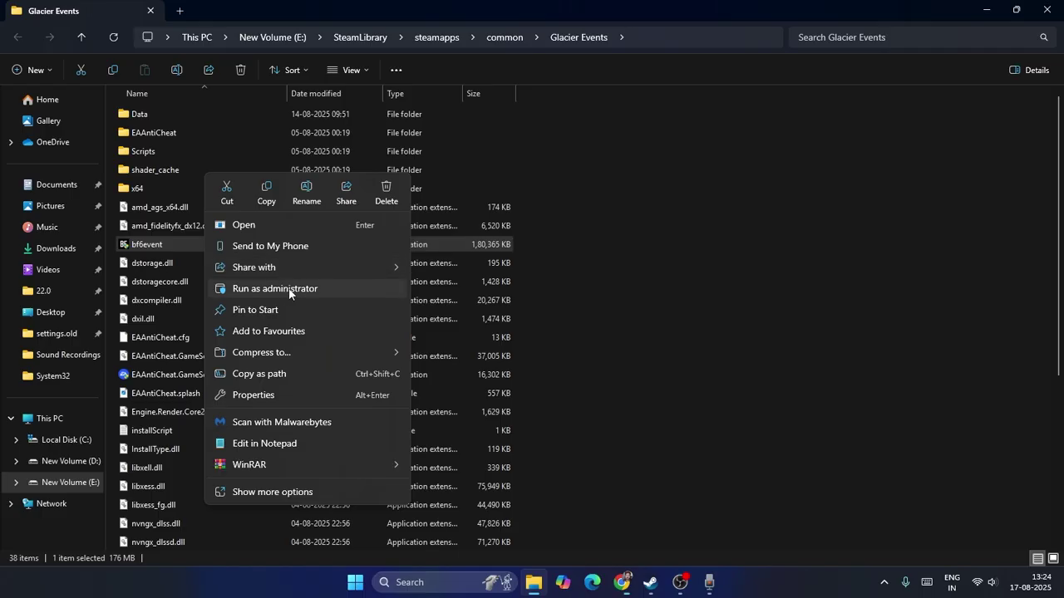
pyautogui.click(854, 296)
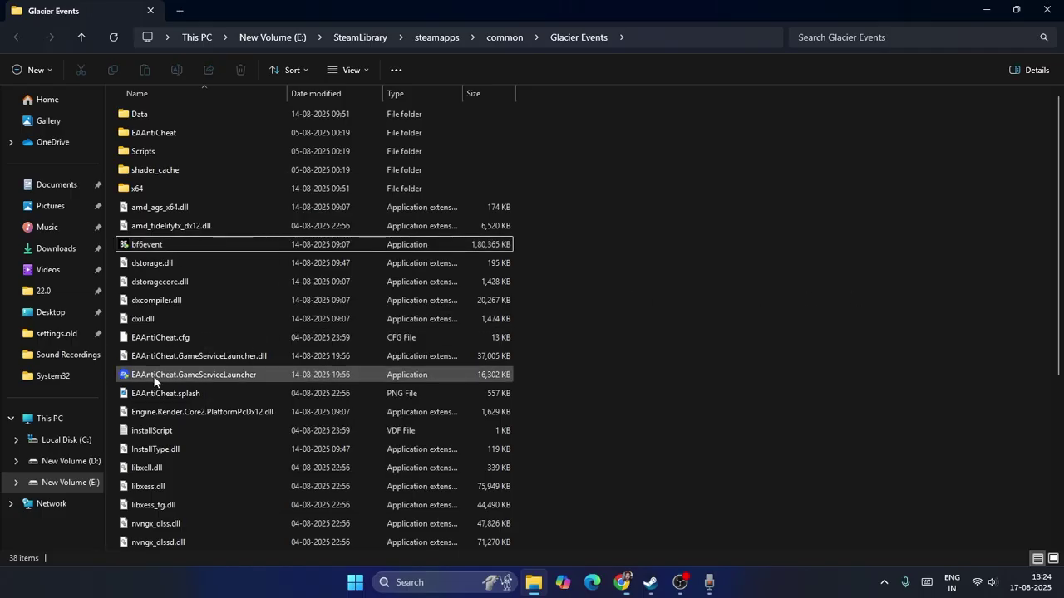
pyautogui.rightClick(225, 373)
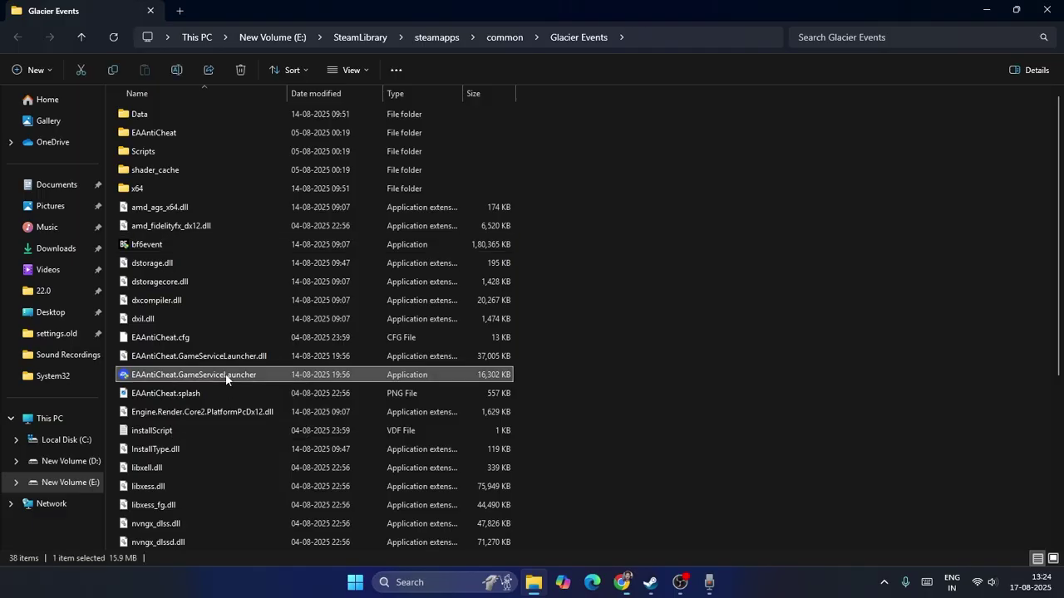
pyautogui.click(812, 237)
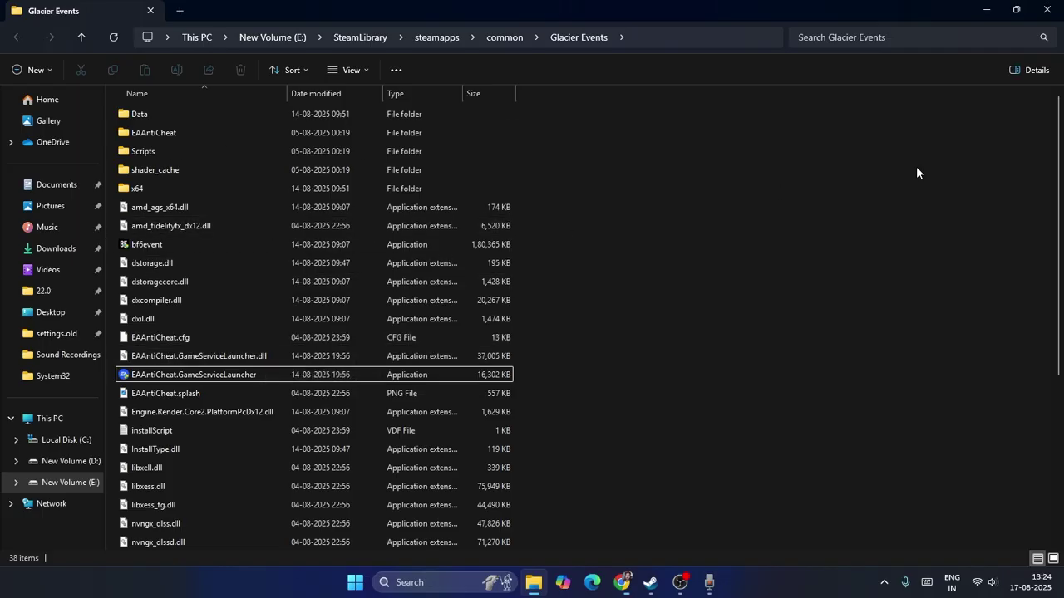
pyautogui.click(1046, 10)
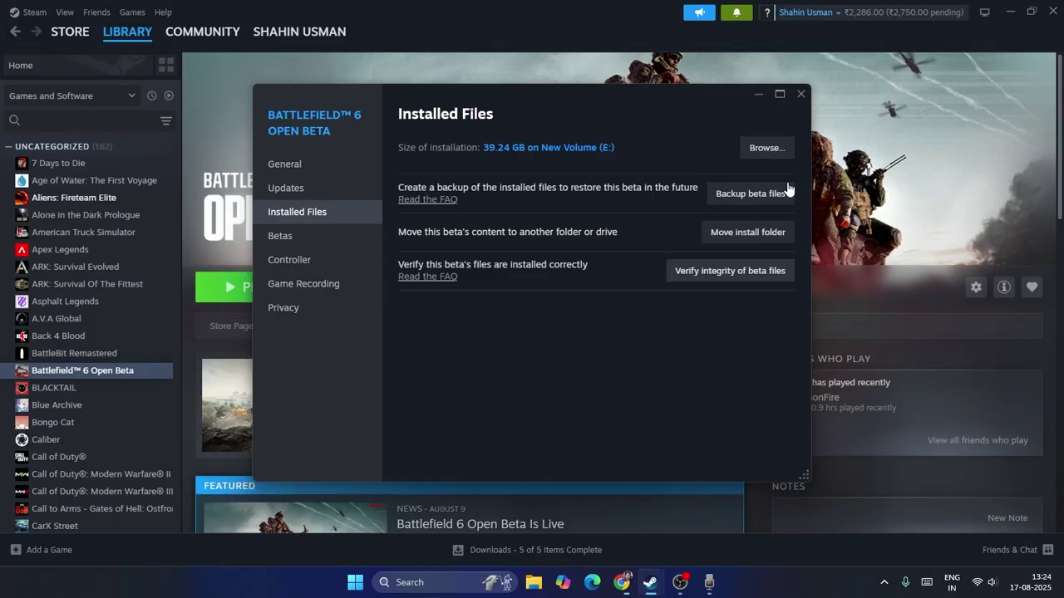
# Close the game's Properties window and minimise Steam to reveal the desktop.
pyautogui.click(801, 95)
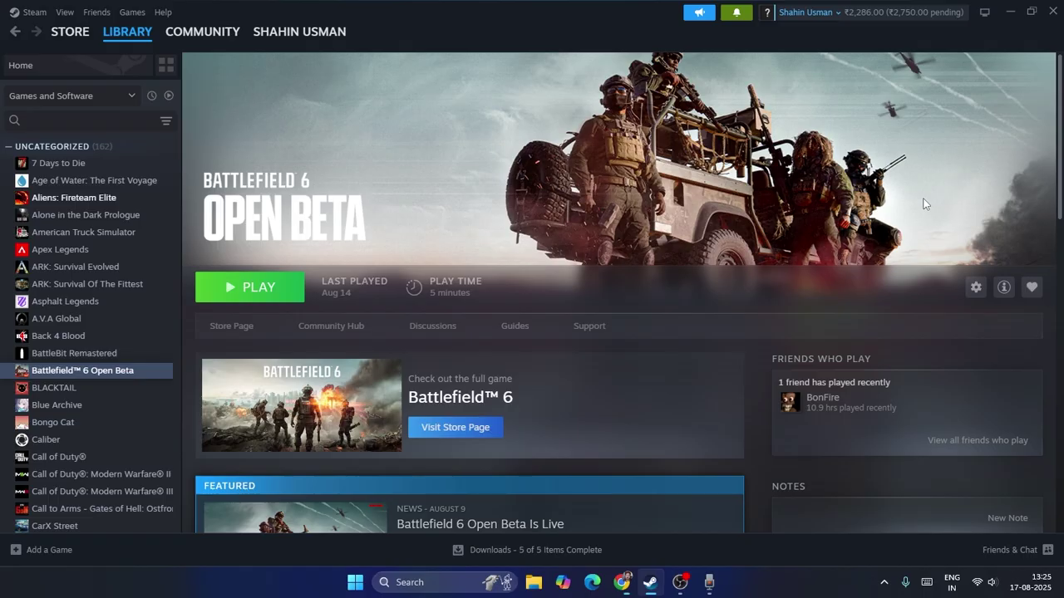
pyautogui.click(1010, 13)
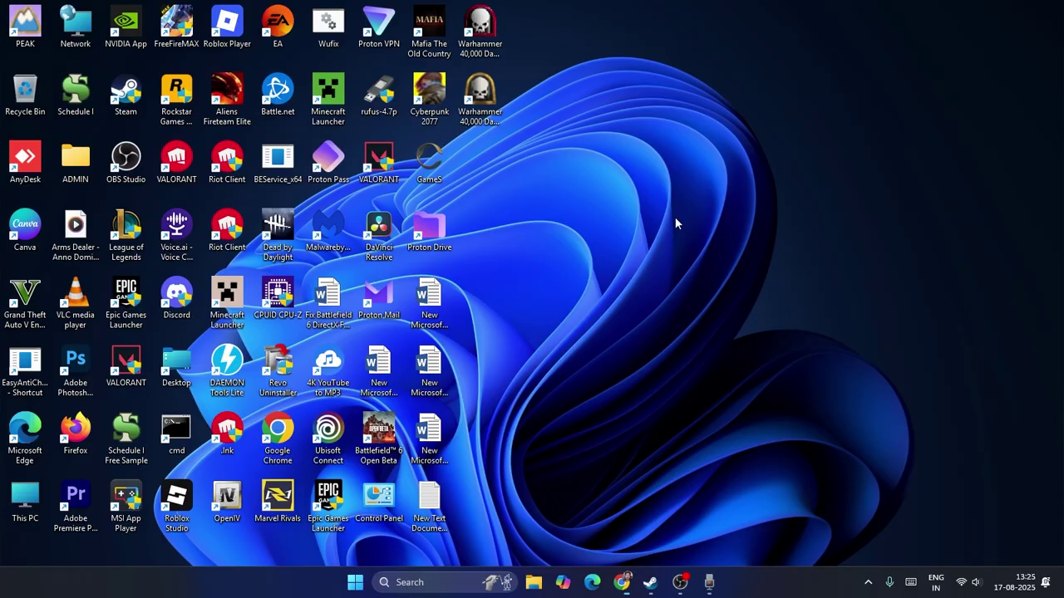
# Review running processes in a maximised Task Manager, then close it and restore Steam's library.
pyautogui.rightClick(355, 582)
pyautogui.click(364, 417)
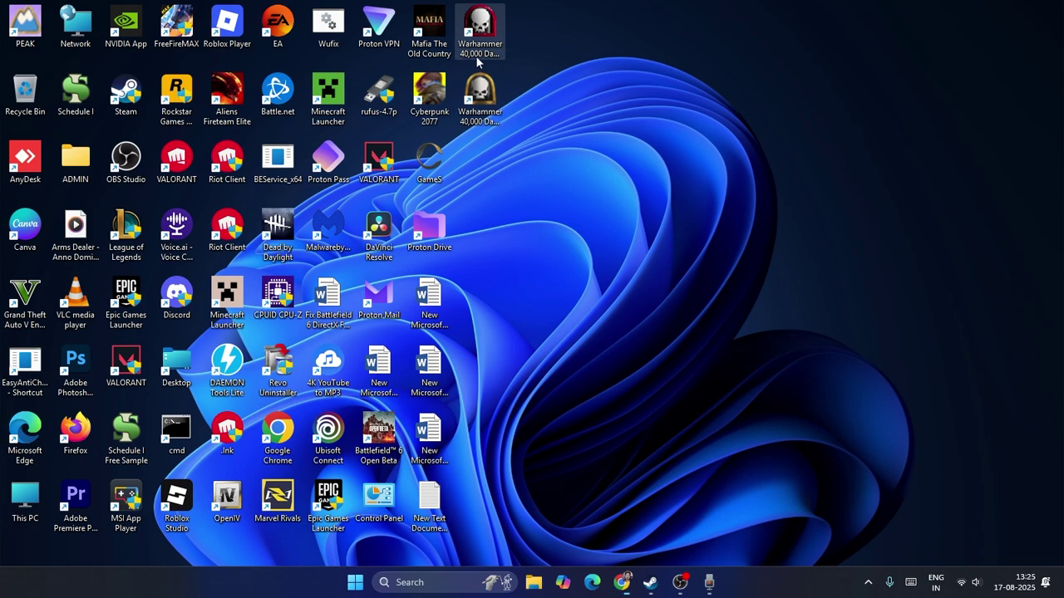
pyautogui.click(328, 12)
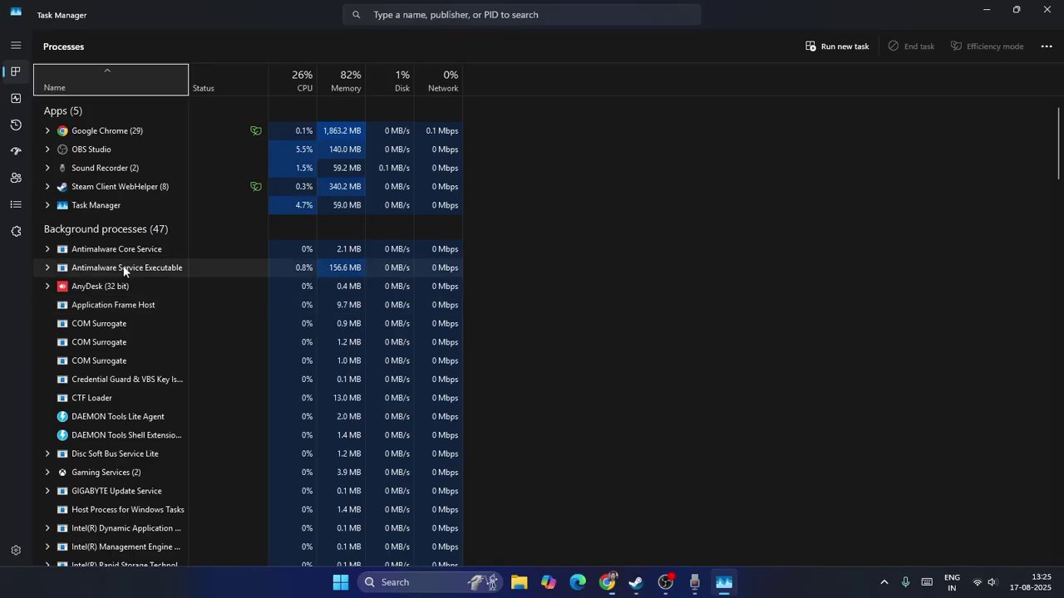
pyautogui.click(1046, 10)
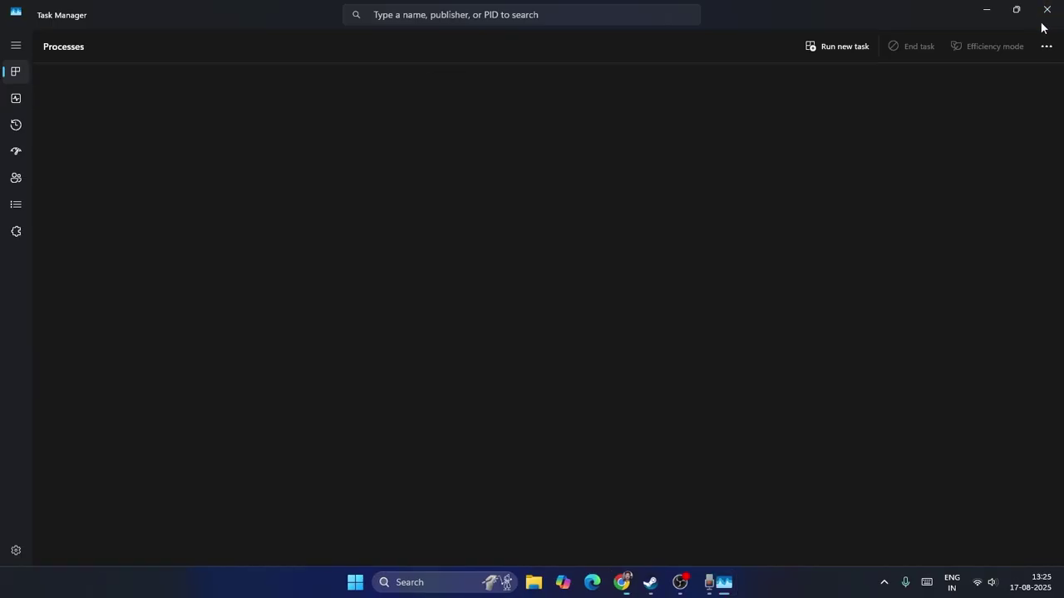
pyautogui.click(650, 582)
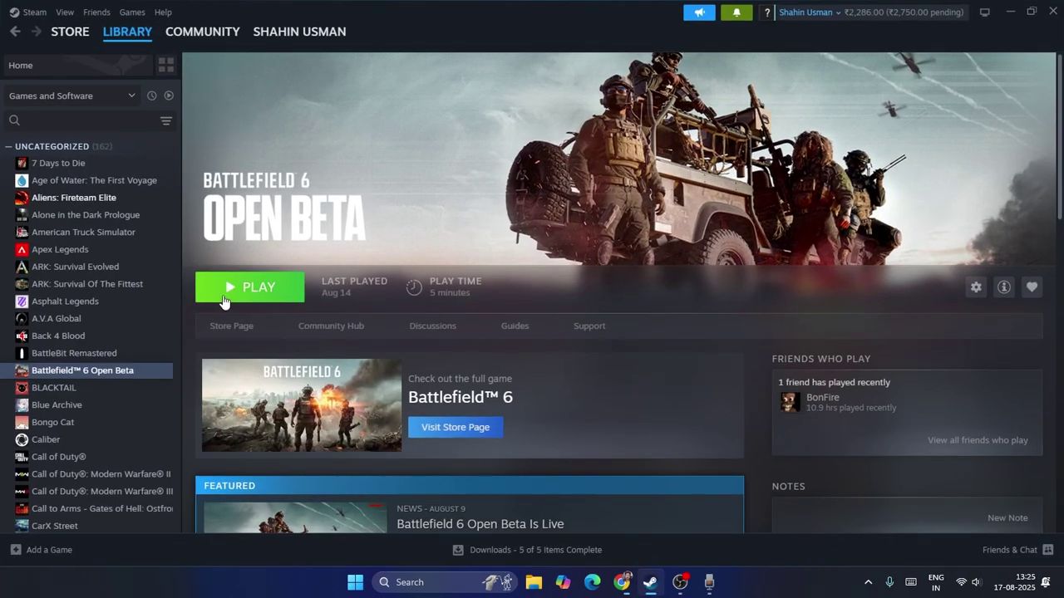
# Minimise Steam and confirm in quick settings that Wi-Fi is connected and secured.
pyautogui.click(1010, 11)
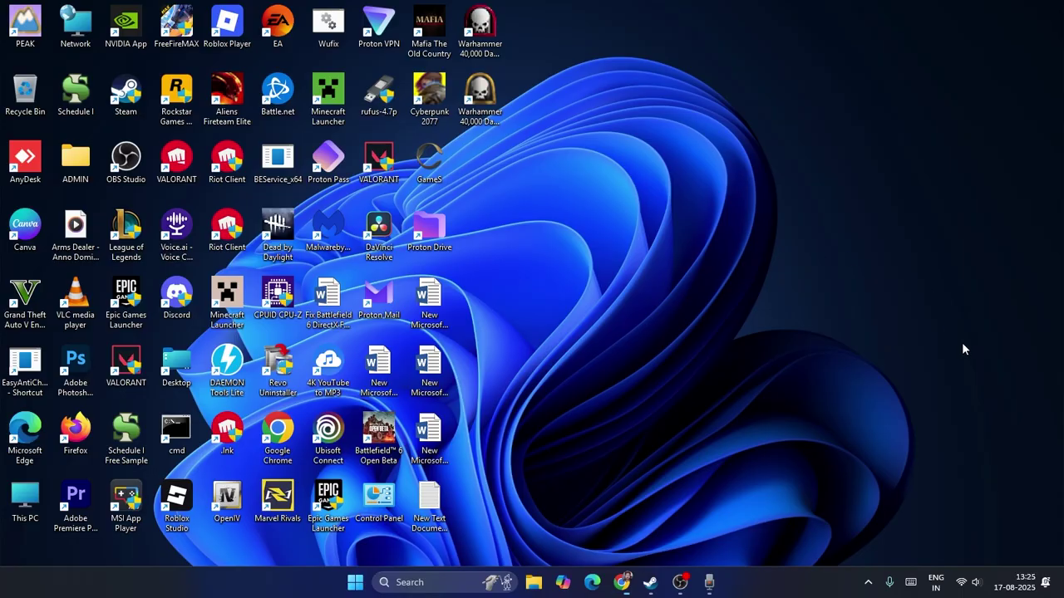
pyautogui.click(968, 581)
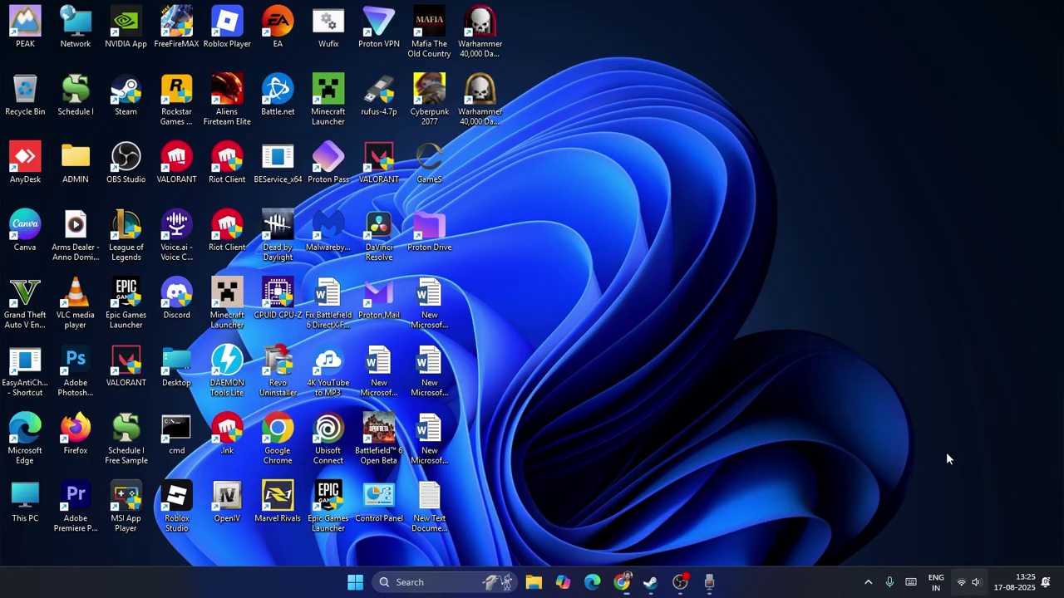
pyautogui.click(880, 367)
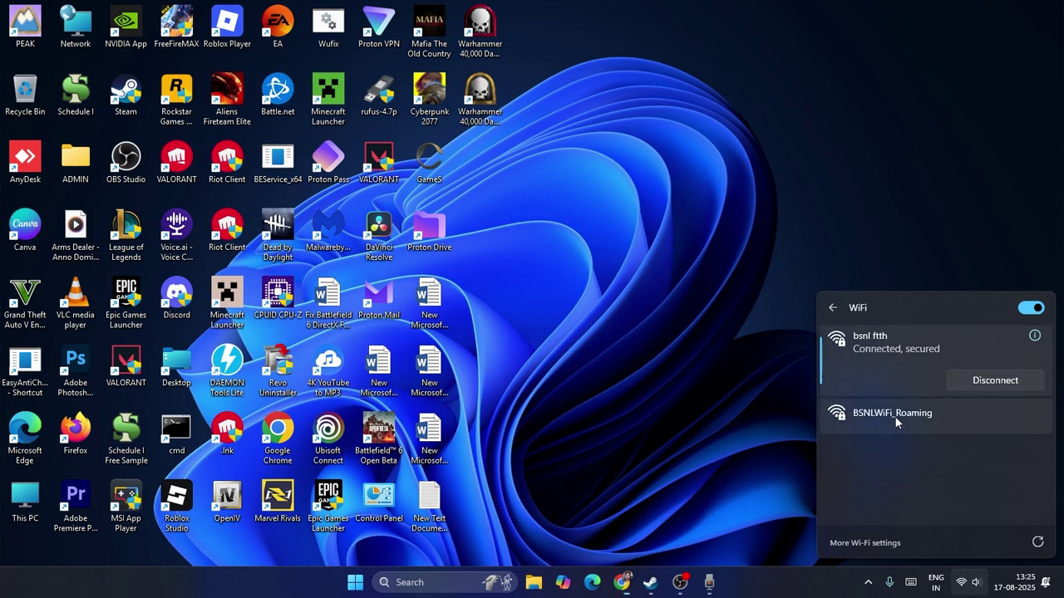
pyautogui.click(788, 419)
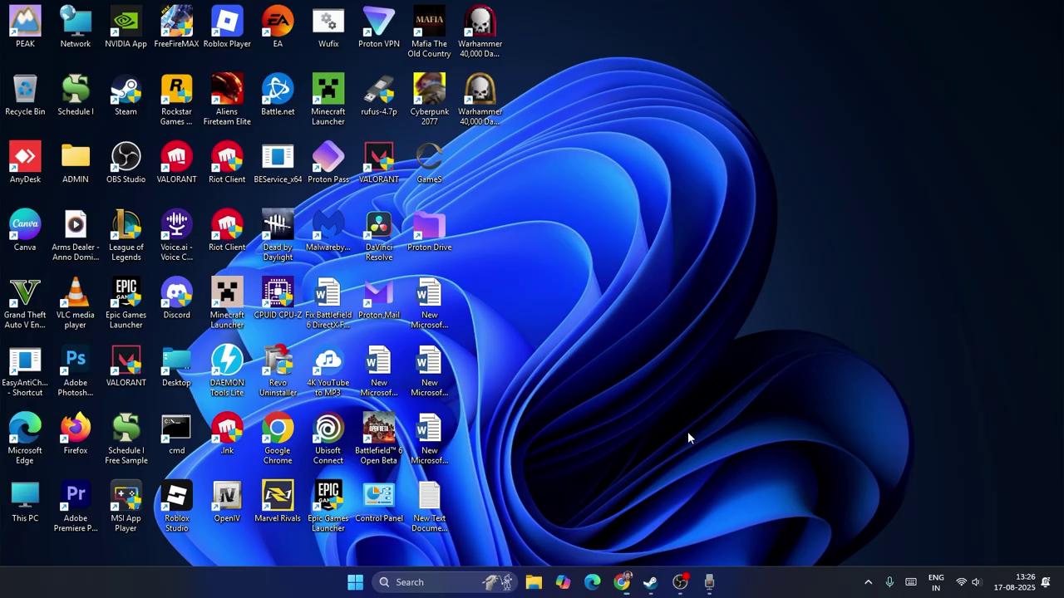
# Begin adding a non-Steam game from the Steam library and open the EADesktop page.
pyautogui.click(650, 582)
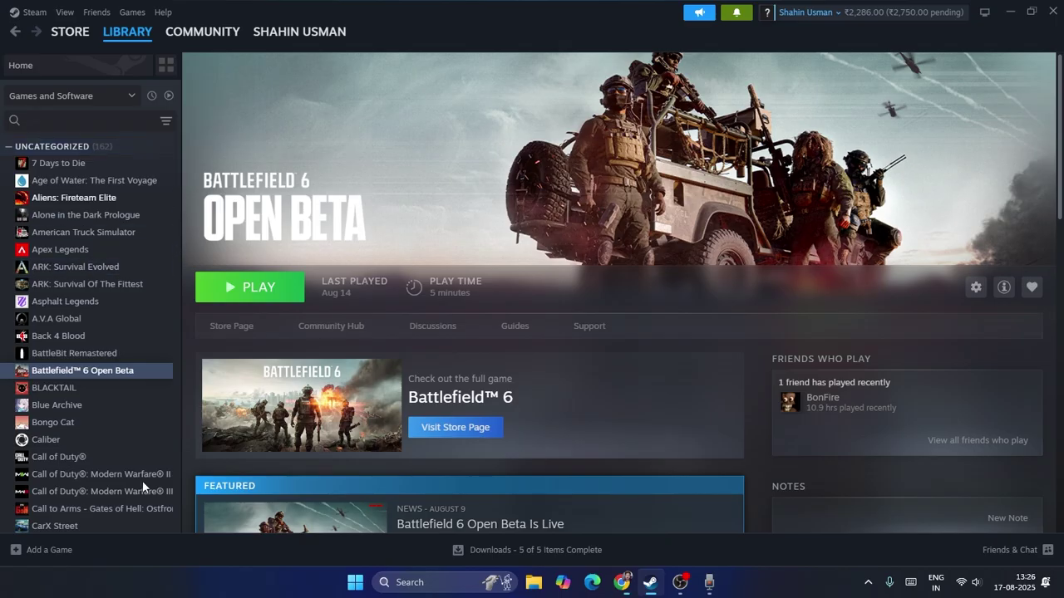
pyautogui.click(42, 550)
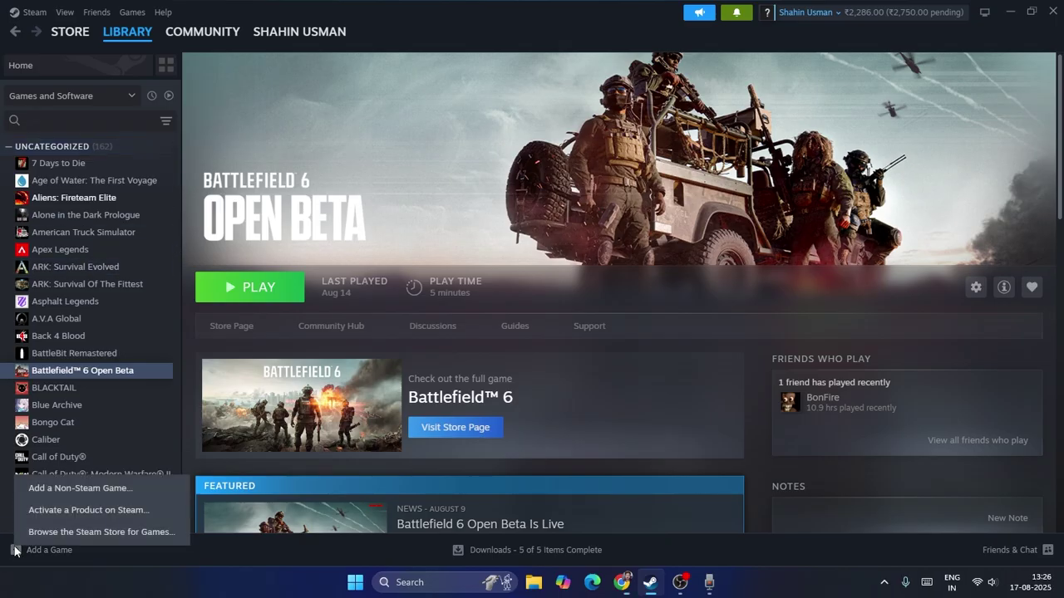
pyautogui.click(138, 488)
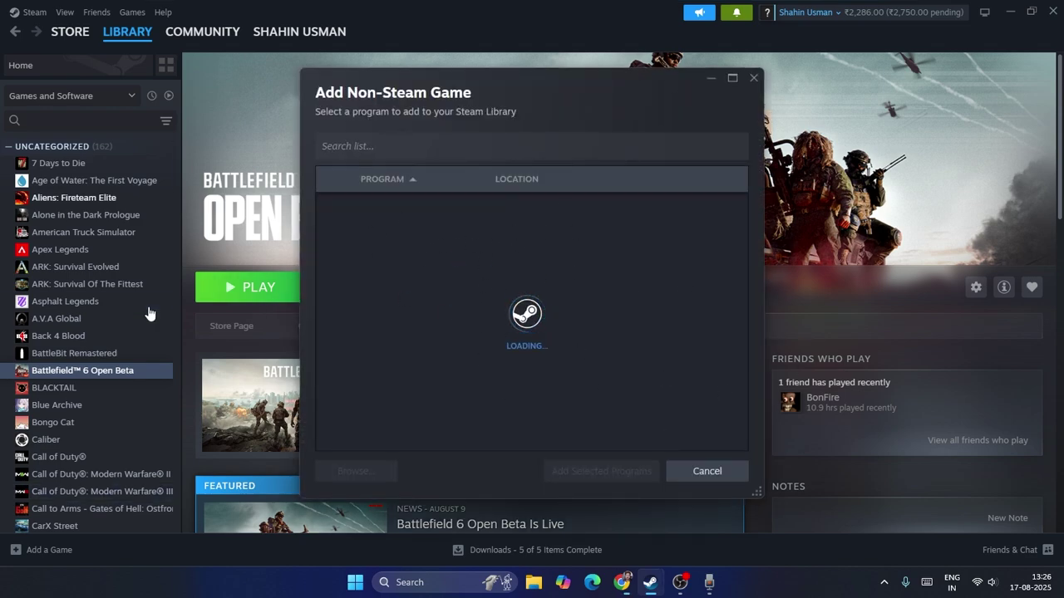
pyautogui.scroll(-3, 121, 274)
pyautogui.scroll(-6, 158, 238)
pyautogui.scroll(-5, 156, 234)
pyautogui.click(116, 279)
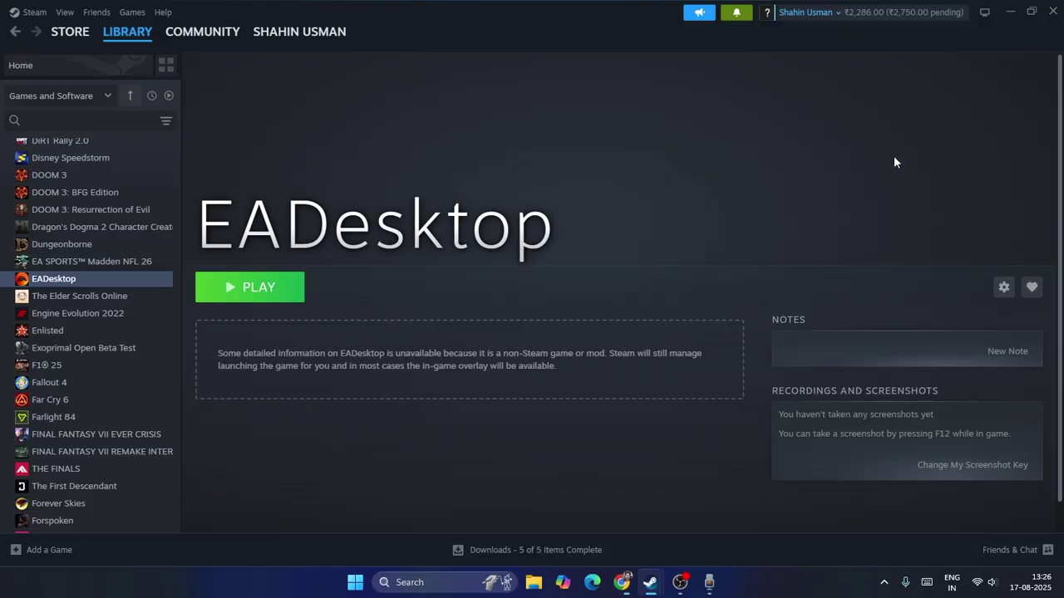
# Close the Add Non-Steam Game dialog and reach Windows Graphics settings by searching 'graphics'.
pyautogui.click(1010, 11)
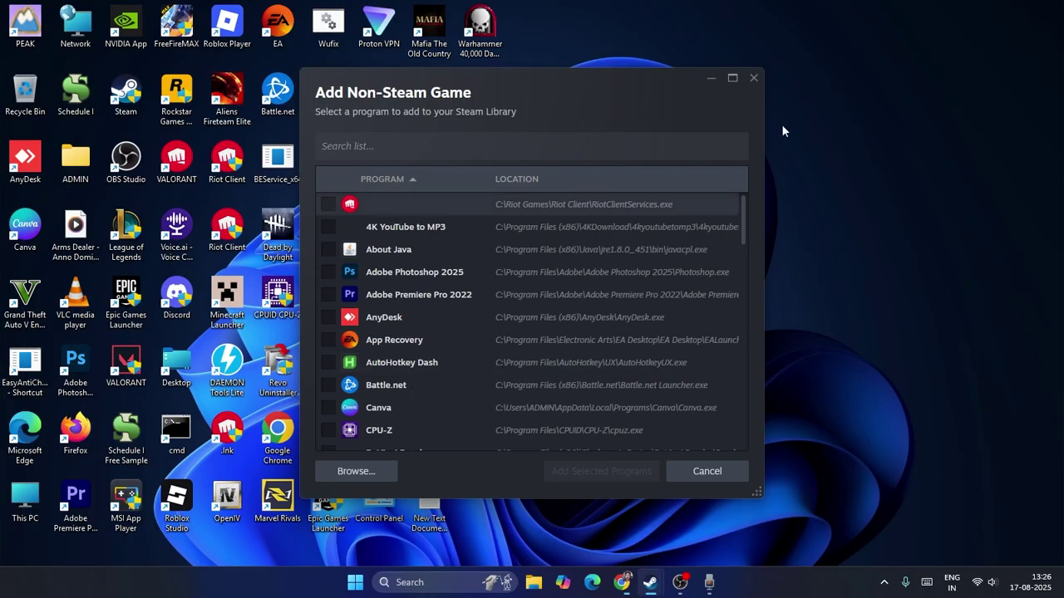
pyautogui.click(753, 80)
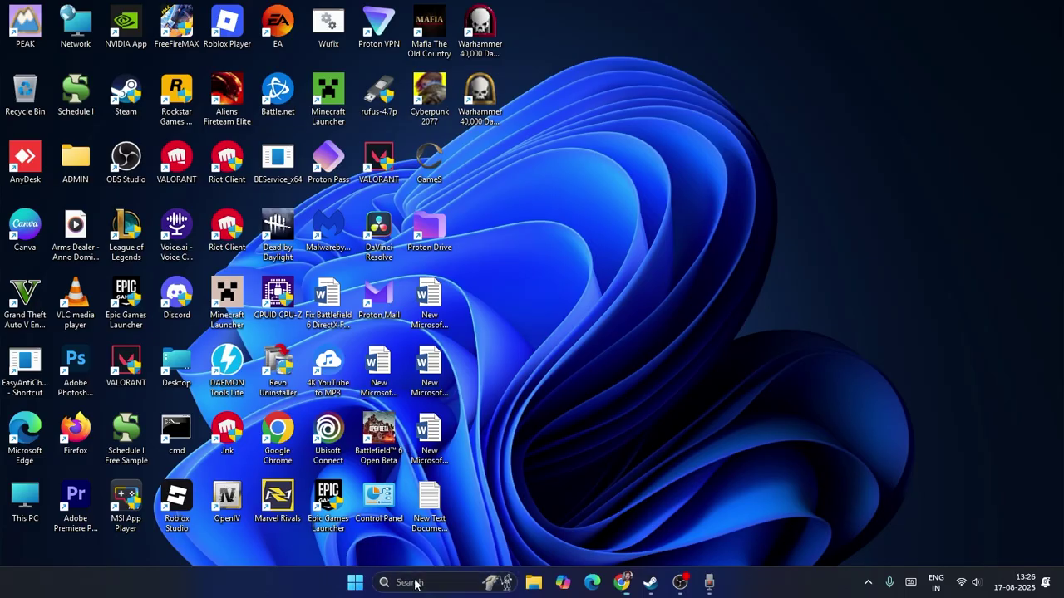
pyautogui.click(403, 582)
pyautogui.write('graphics settings')
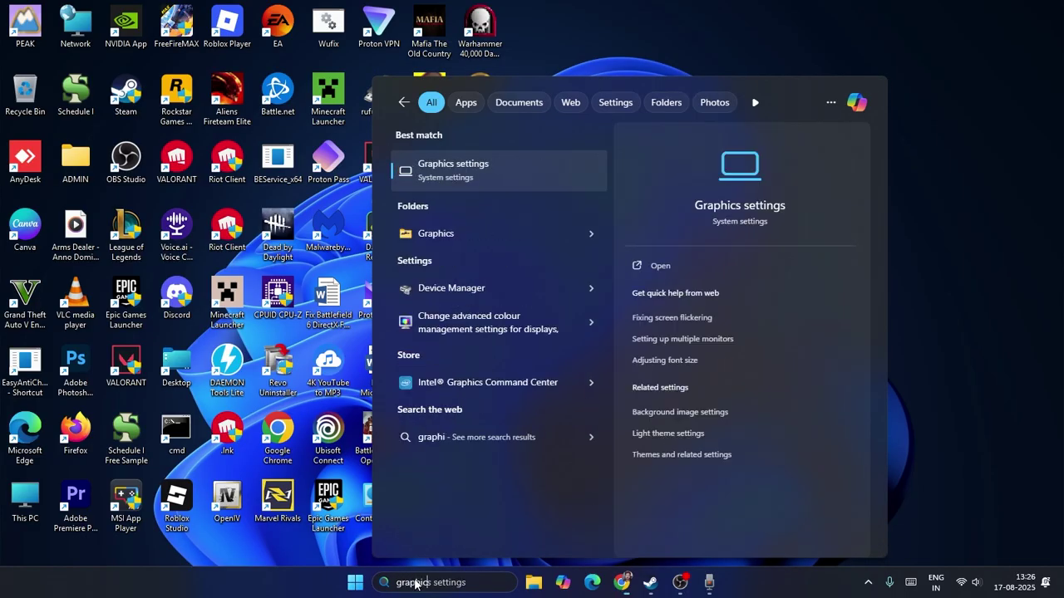
pyautogui.click(446, 174)
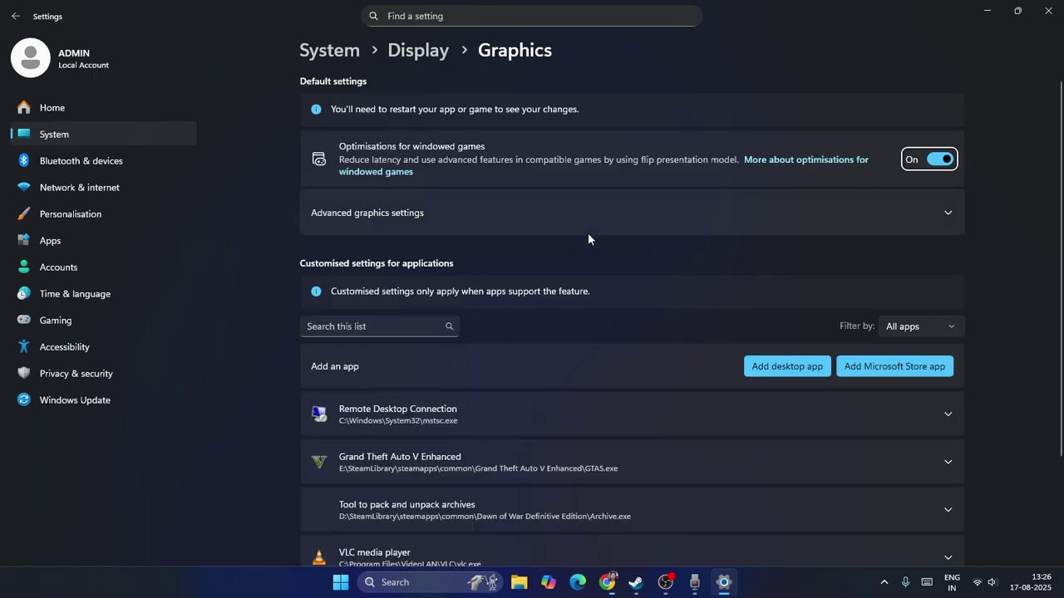
# Add E:\SteamLibrary\steamapps\common\Glacier Events\bf6event to the graphics app list, then close Settings.
pyautogui.click(796, 371)
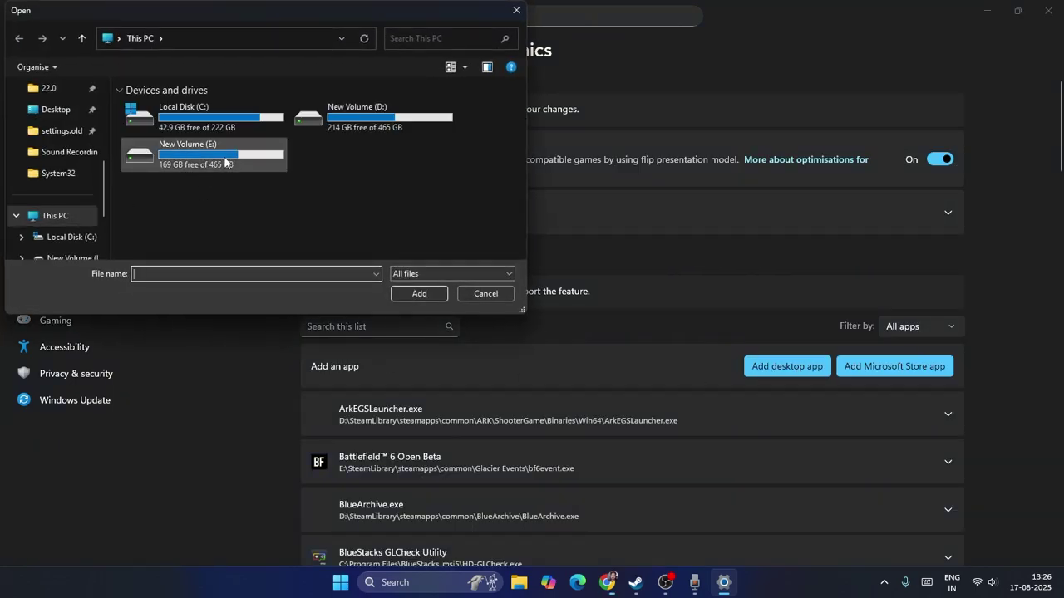
pyautogui.doubleClick(230, 160)
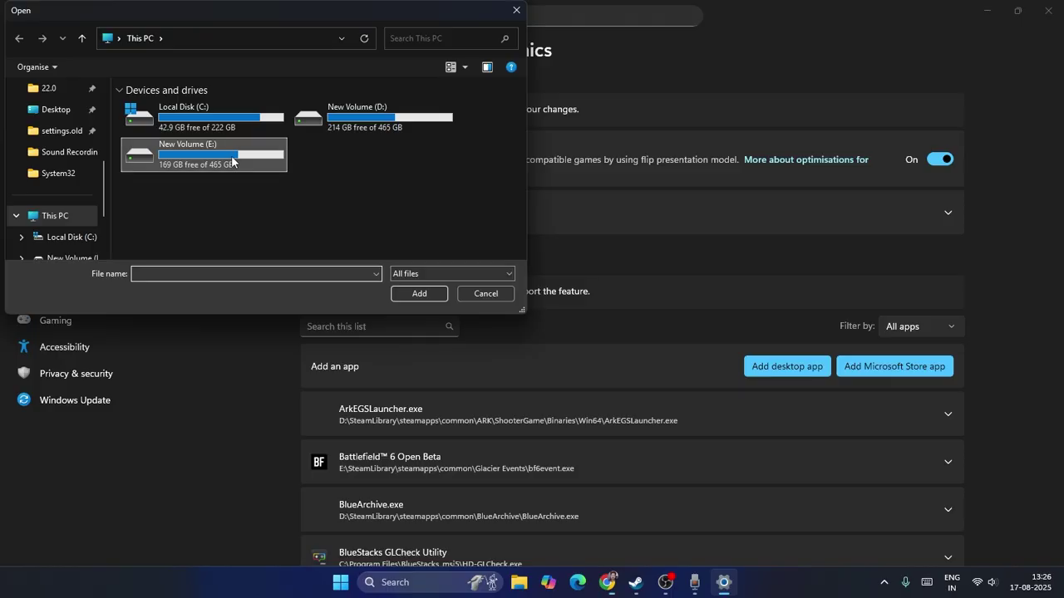
pyautogui.click(188, 164)
pyautogui.doubleClick(171, 104)
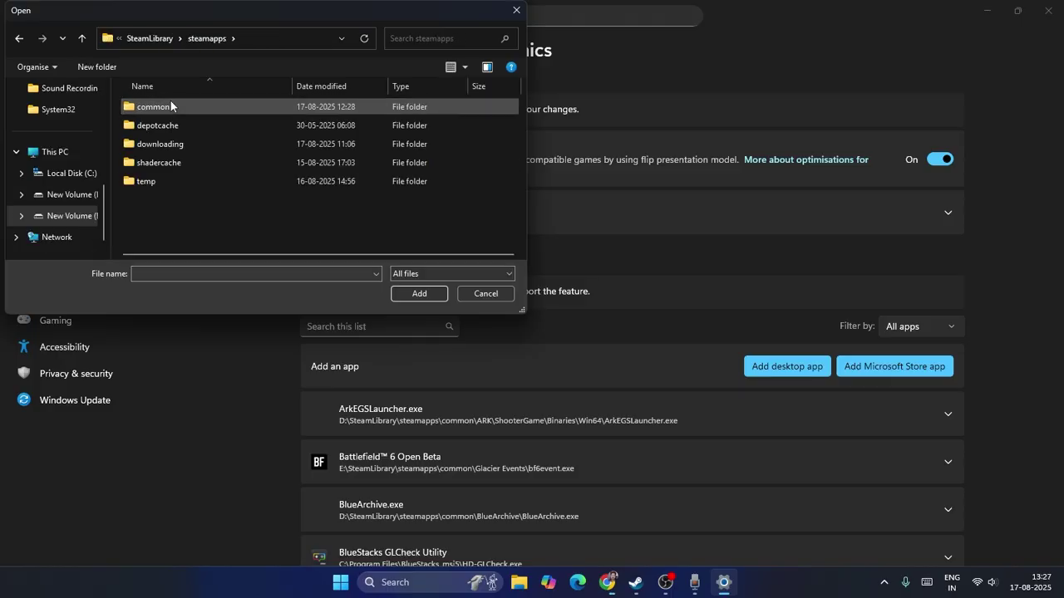
pyautogui.doubleClick(171, 104)
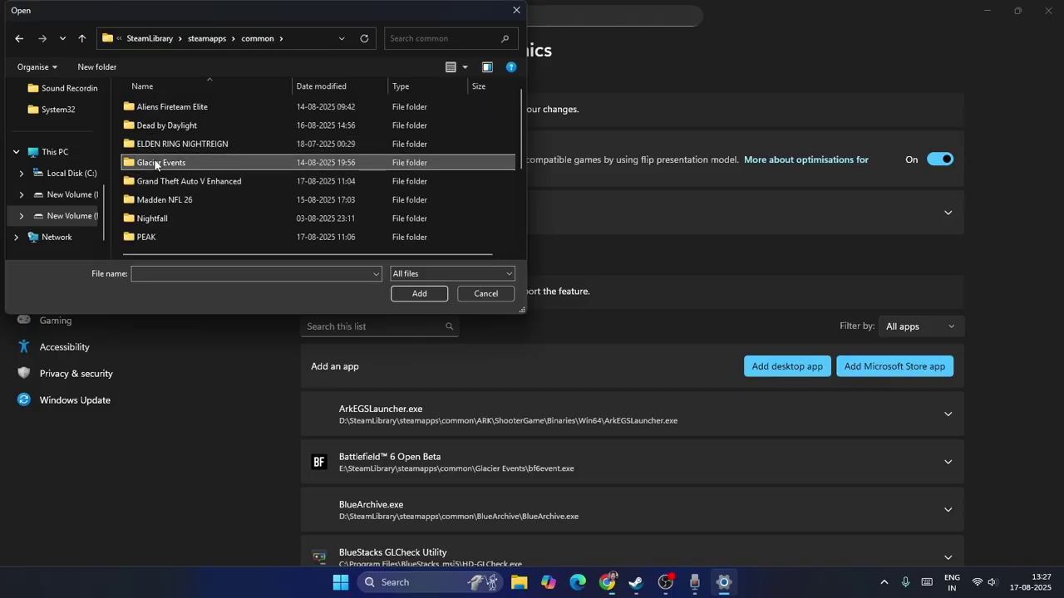
pyautogui.doubleClick(165, 163)
pyautogui.click(245, 199)
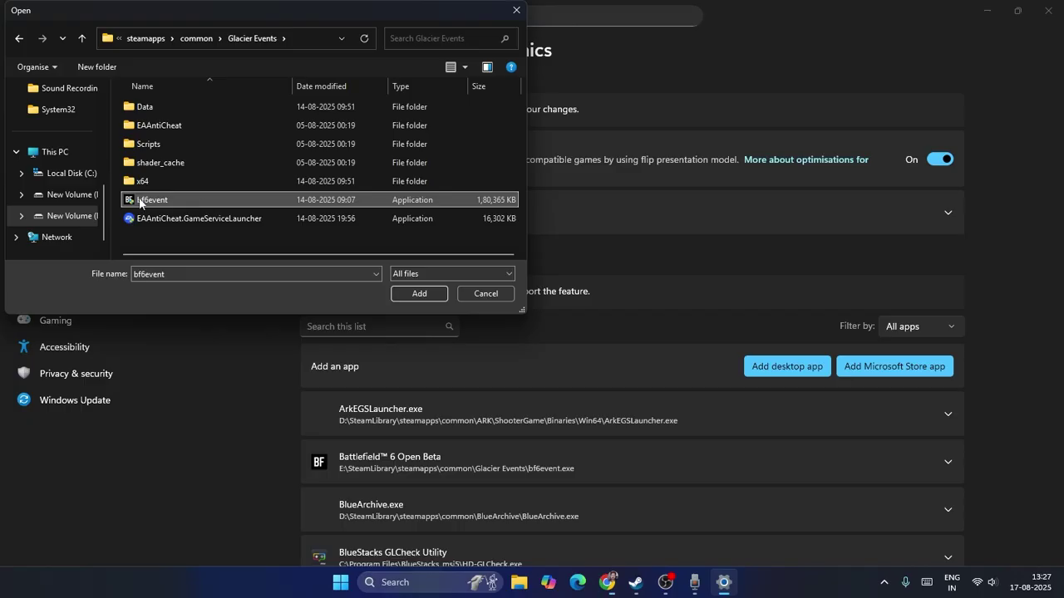
pyautogui.click(497, 298)
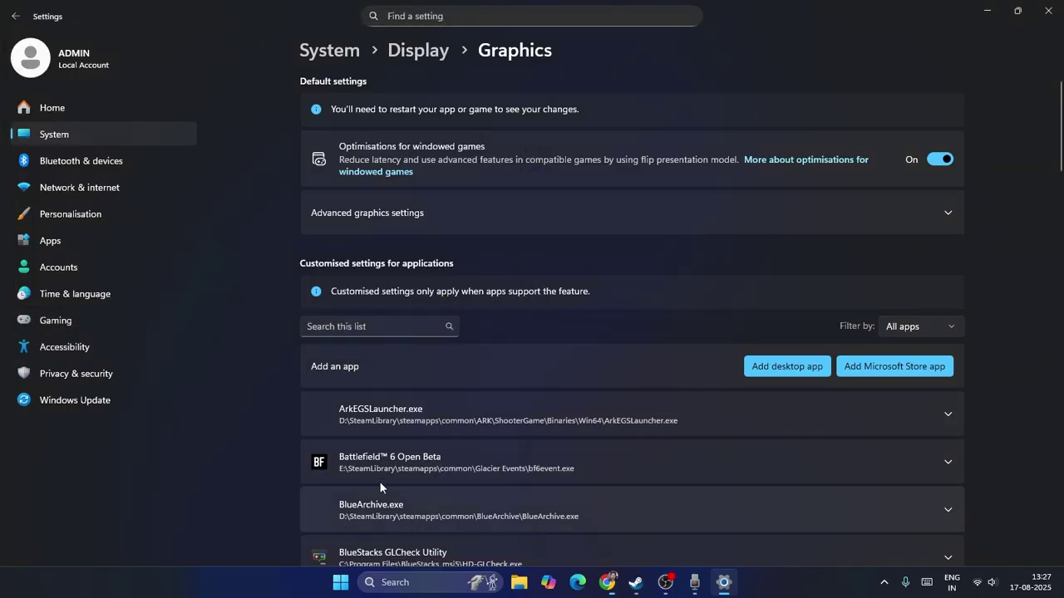
pyautogui.click(1047, 25)
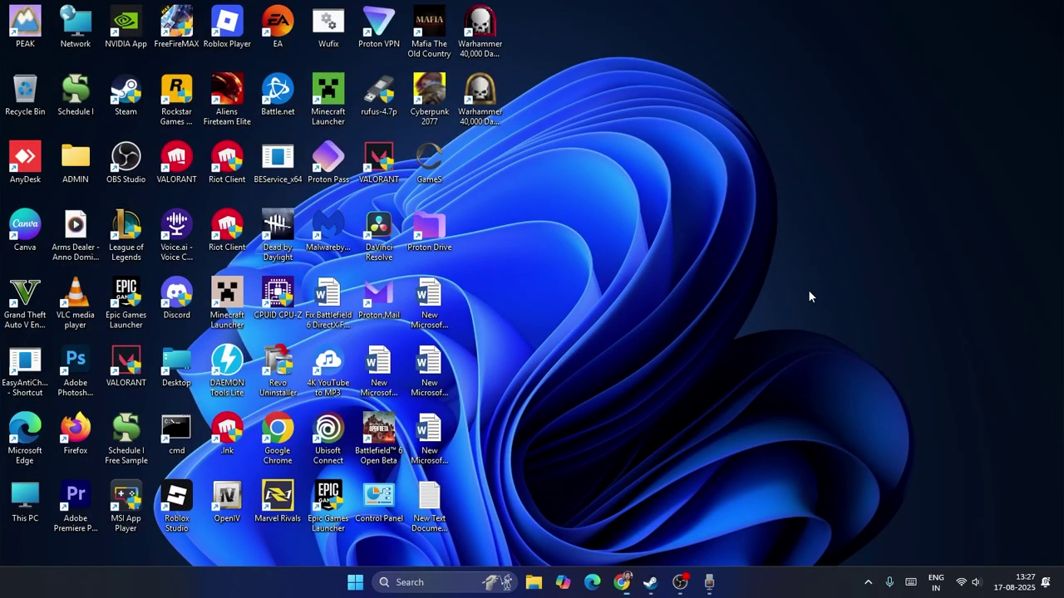
# Bring up Chrome's NVIDIA drivers page, briefly checking the AMD drivers tab.
pyautogui.click(621, 582)
pyautogui.scroll(-1, 427, 138)
pyautogui.scroll(-1, 441, 87)
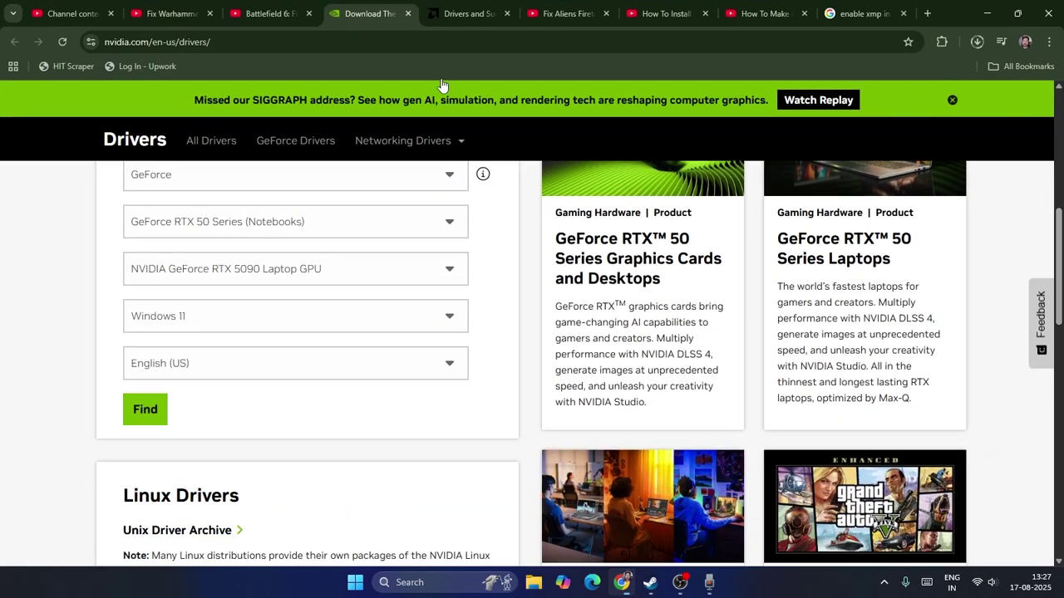
pyautogui.click(422, 7)
pyautogui.click(348, 6)
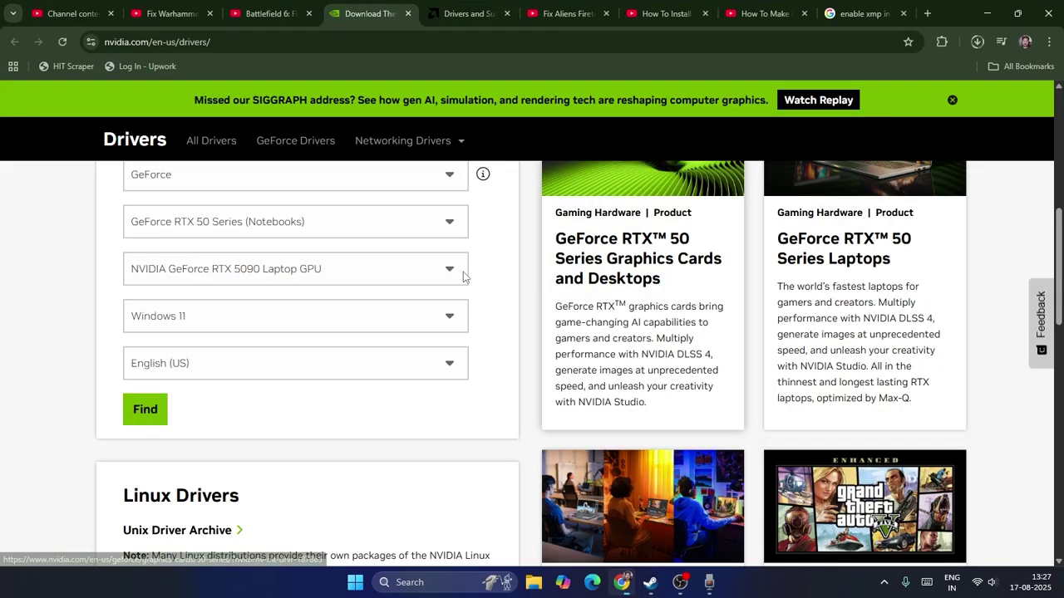
pyautogui.scroll(2, 363, 316)
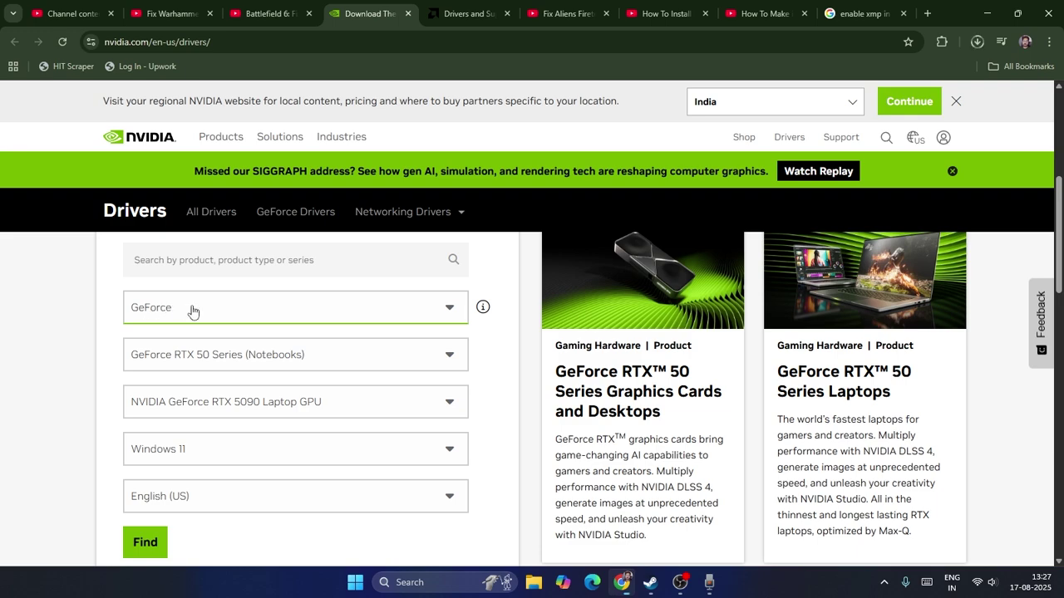
pyautogui.scroll(-1, 171, 295)
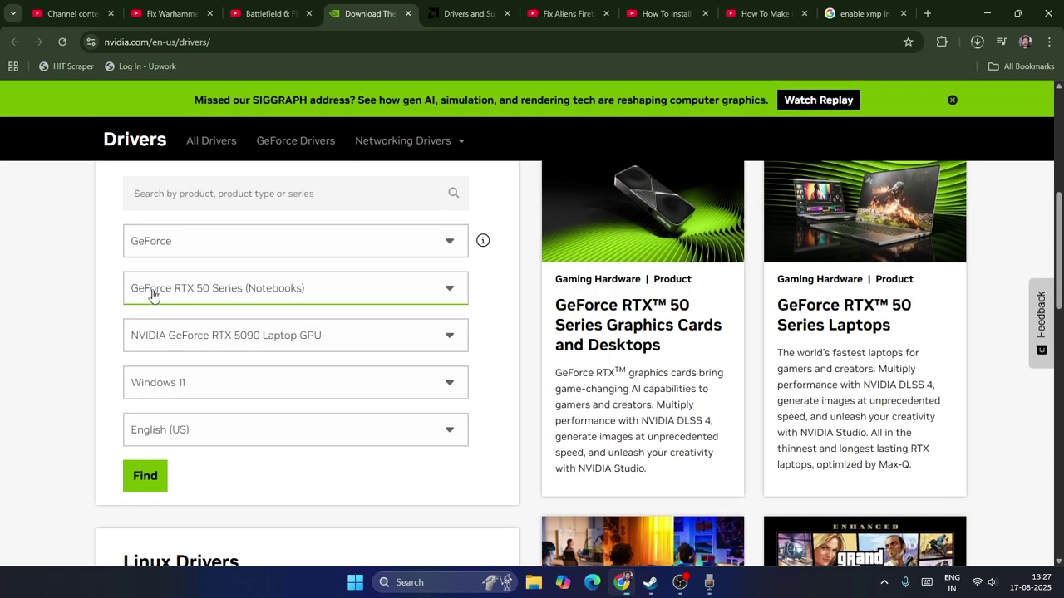
# Find drivers for GeForce RTX 50 Series (Notebooks) and highlight Studio driver version 580.97.
pyautogui.click(316, 298)
pyautogui.click(321, 296)
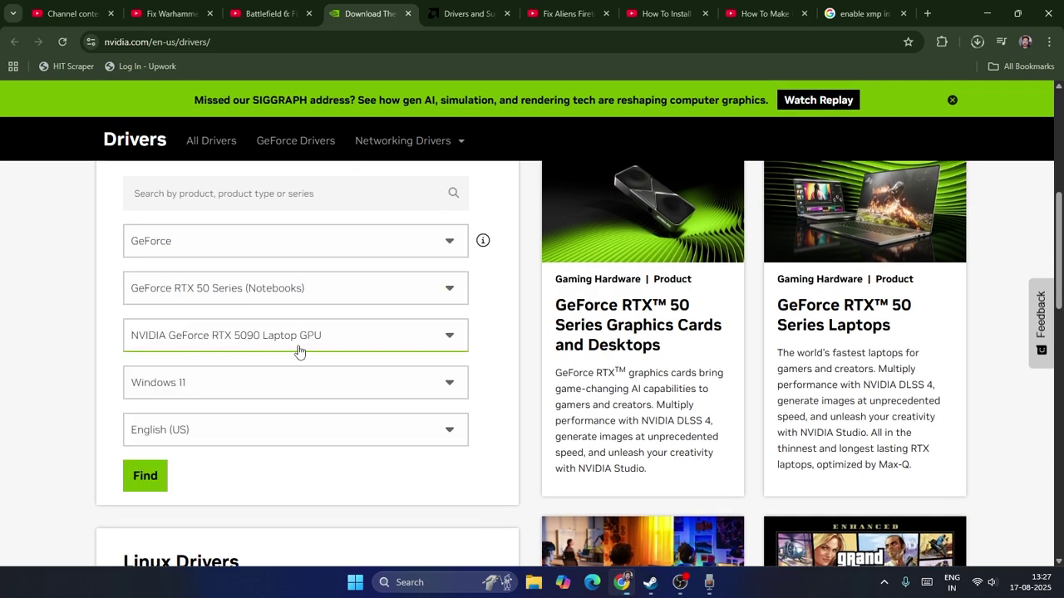
pyautogui.click(150, 477)
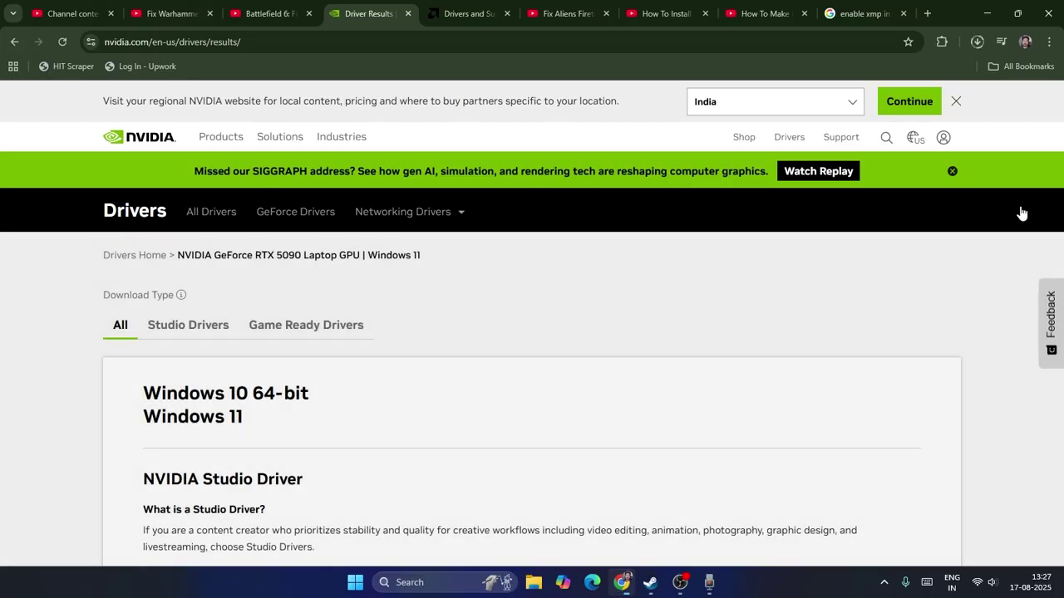
pyautogui.scroll(-4, 925, 258)
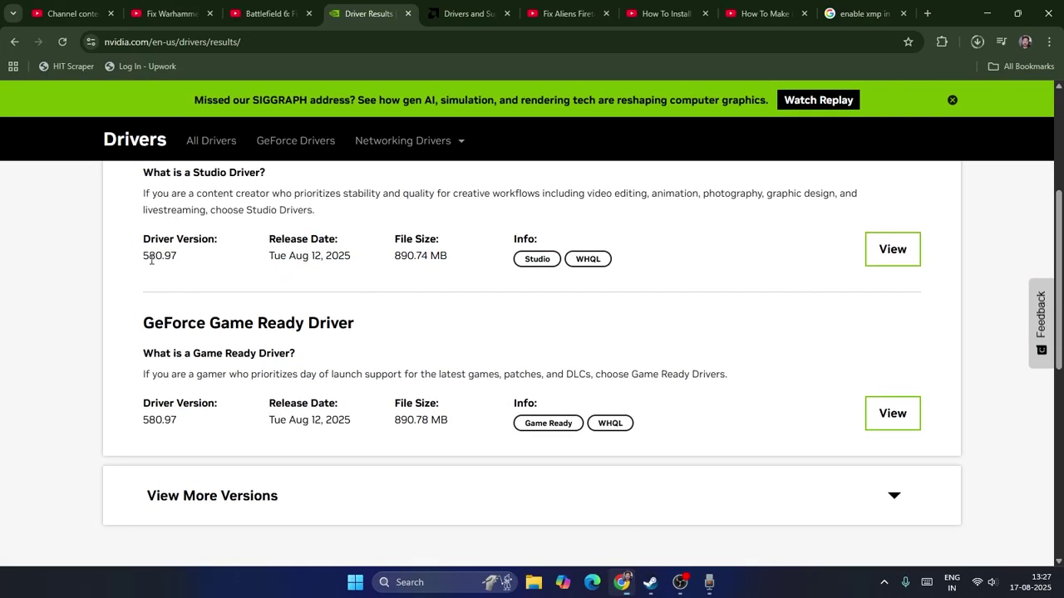
pyautogui.moveTo(152, 258); pyautogui.dragTo(188, 263)
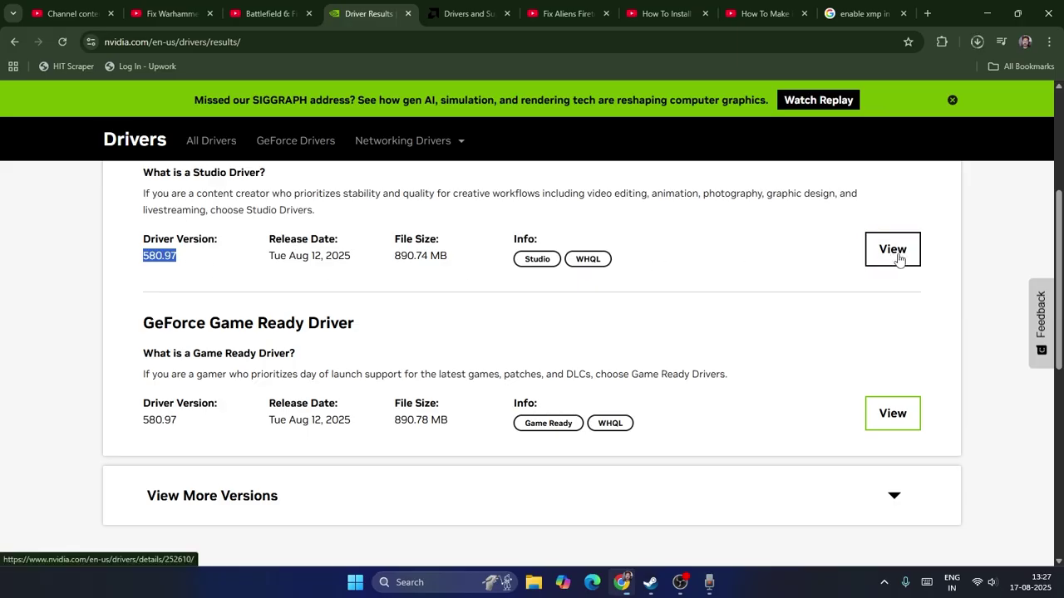
# On AMD's site, list drivers for Graphics > Radeon RX > RX 5000 Series > Radeon RX 5700.
pyautogui.click(465, 14)
pyautogui.scroll(-2, 439, 306)
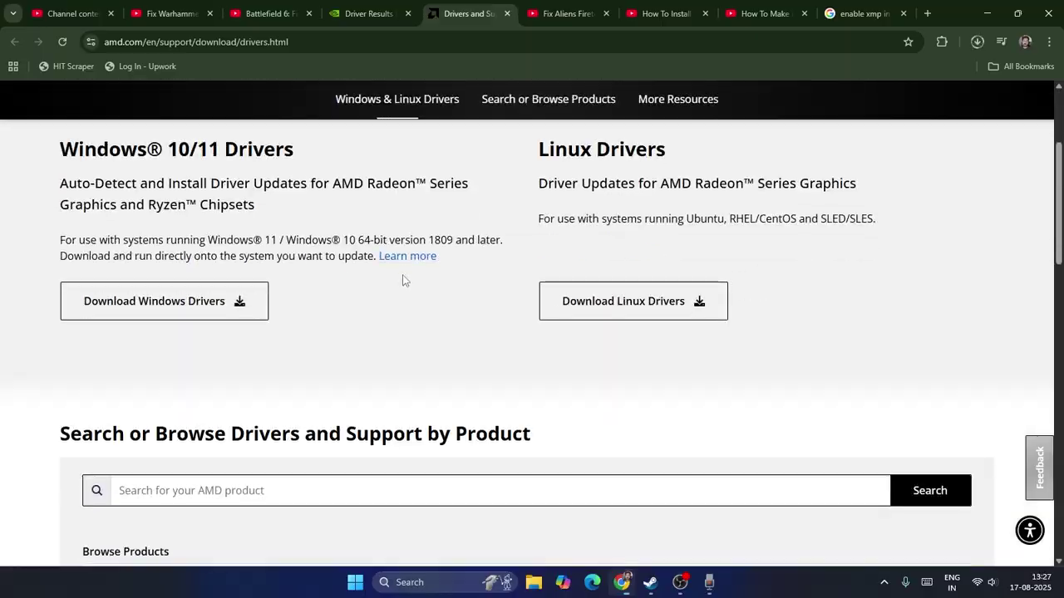
pyautogui.scroll(-3, 403, 281)
pyautogui.click(129, 326)
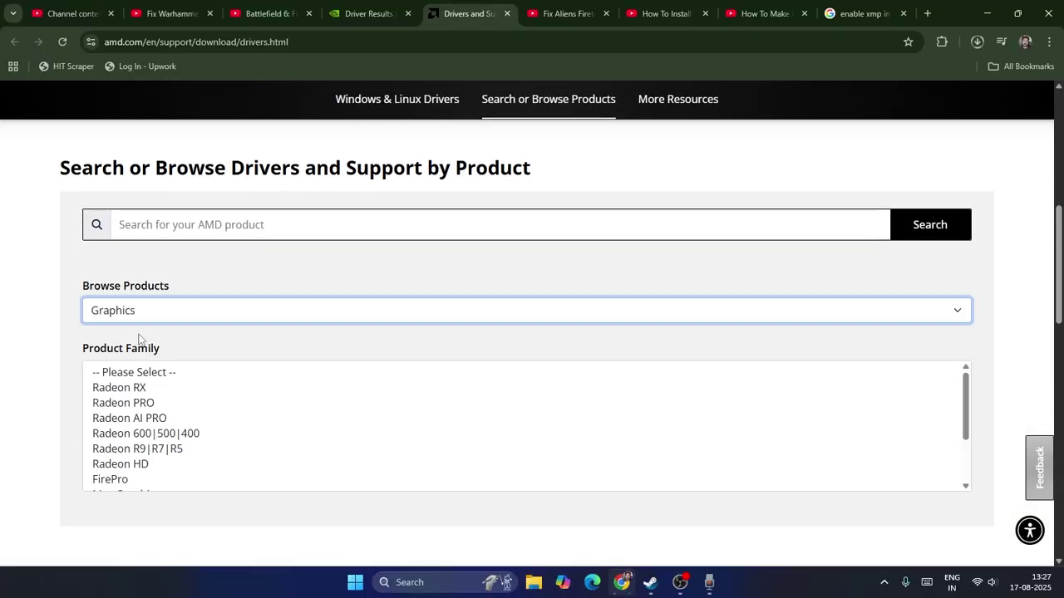
pyautogui.click(133, 389)
pyautogui.scroll(-2, 187, 378)
pyautogui.click(188, 365)
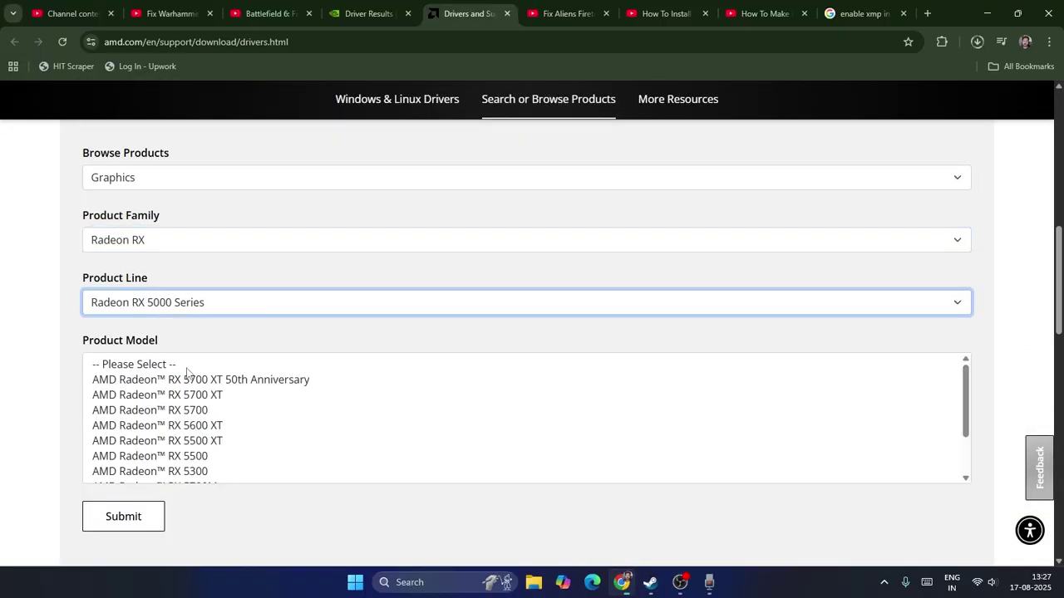
pyautogui.click(198, 409)
pyautogui.click(154, 422)
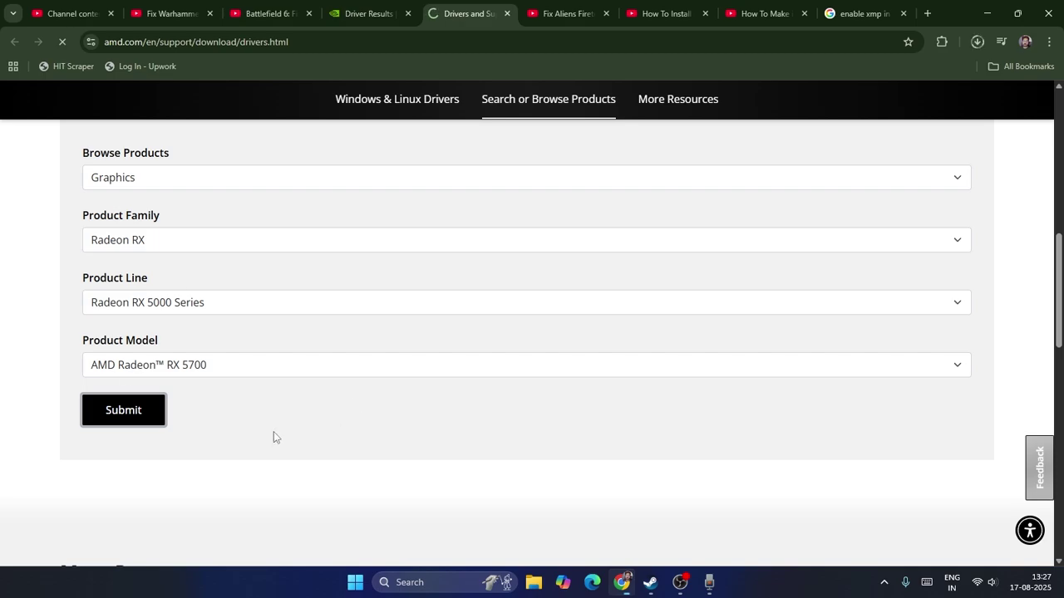
pyautogui.scroll(-1, 198, 347)
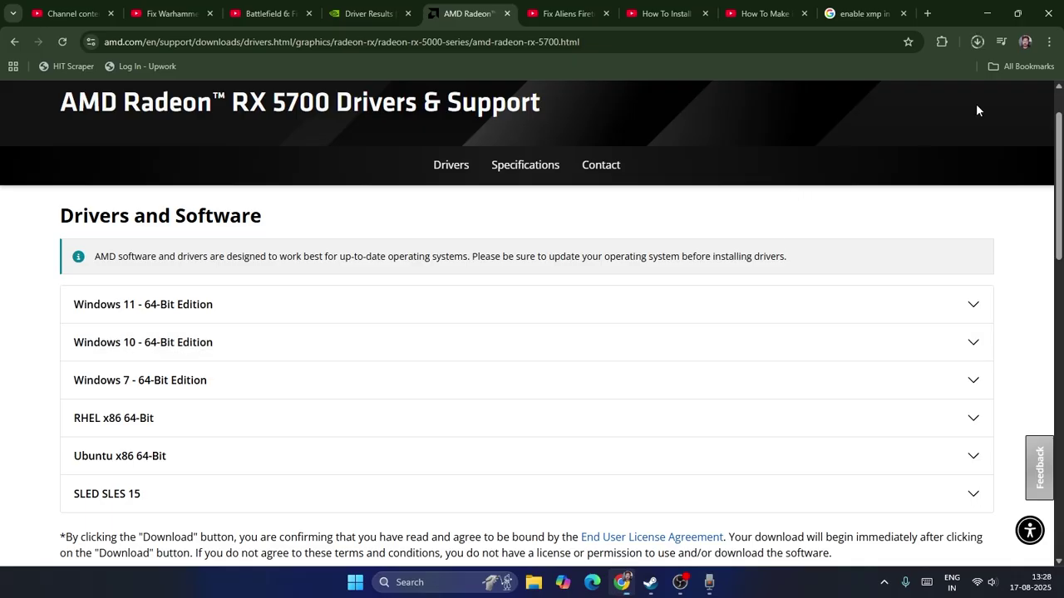
# Minimise Chrome and return to the Battlefield 6 Open Beta page in Steam's library.
pyautogui.click(988, 15)
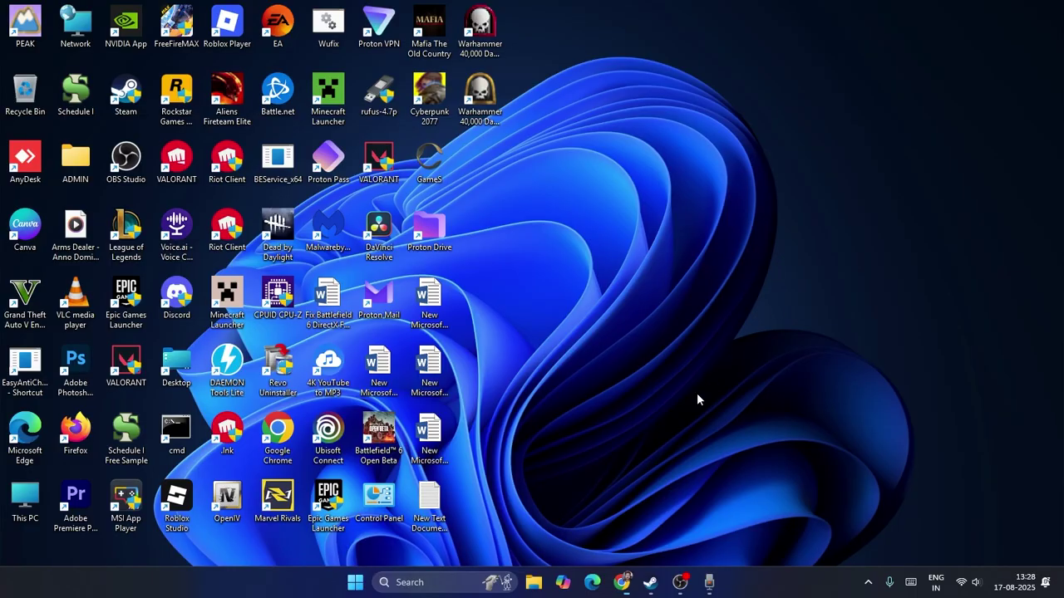
pyautogui.click(650, 582)
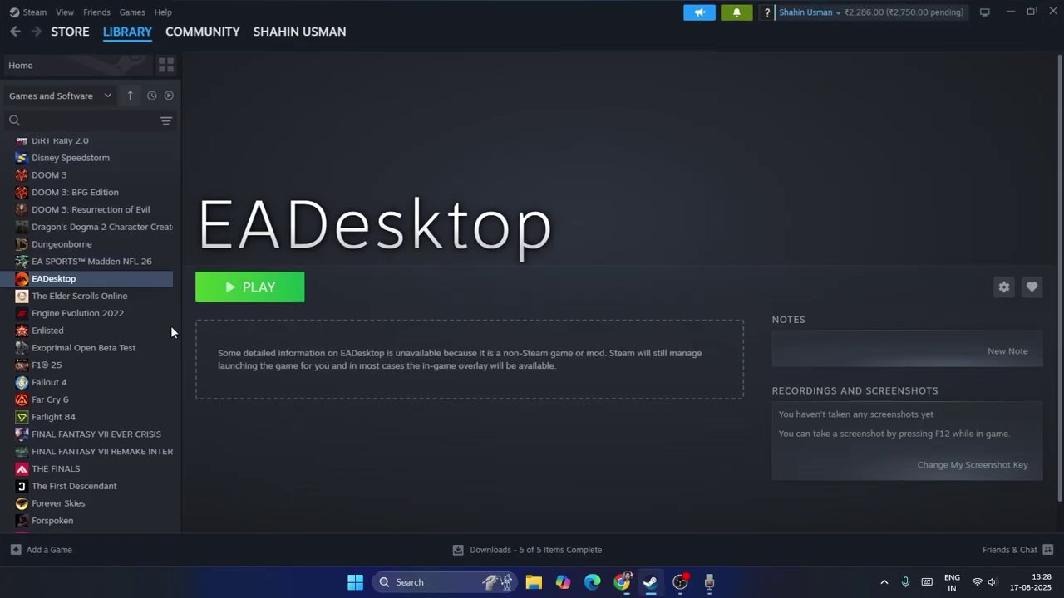
pyautogui.scroll(10, 171, 336)
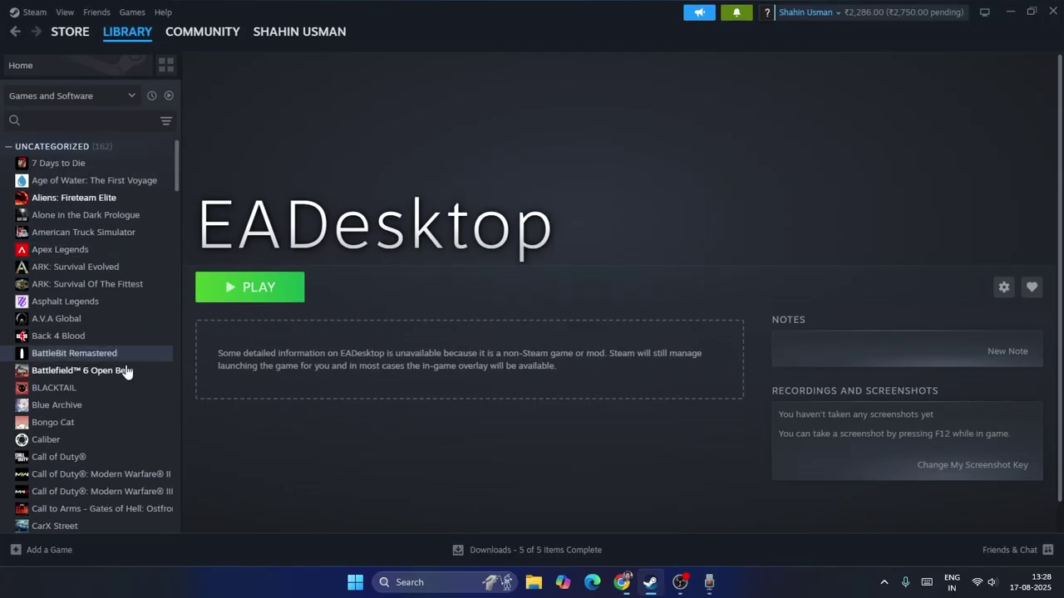
pyautogui.click(126, 371)
pyautogui.rightClick(137, 374)
pyautogui.click(173, 472)
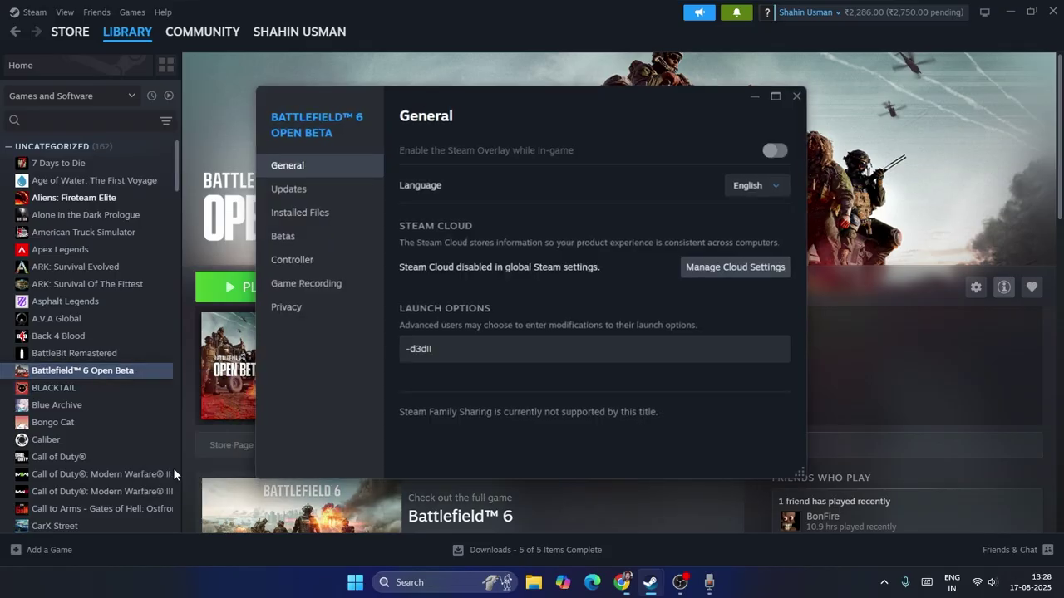
pyautogui.click(324, 221)
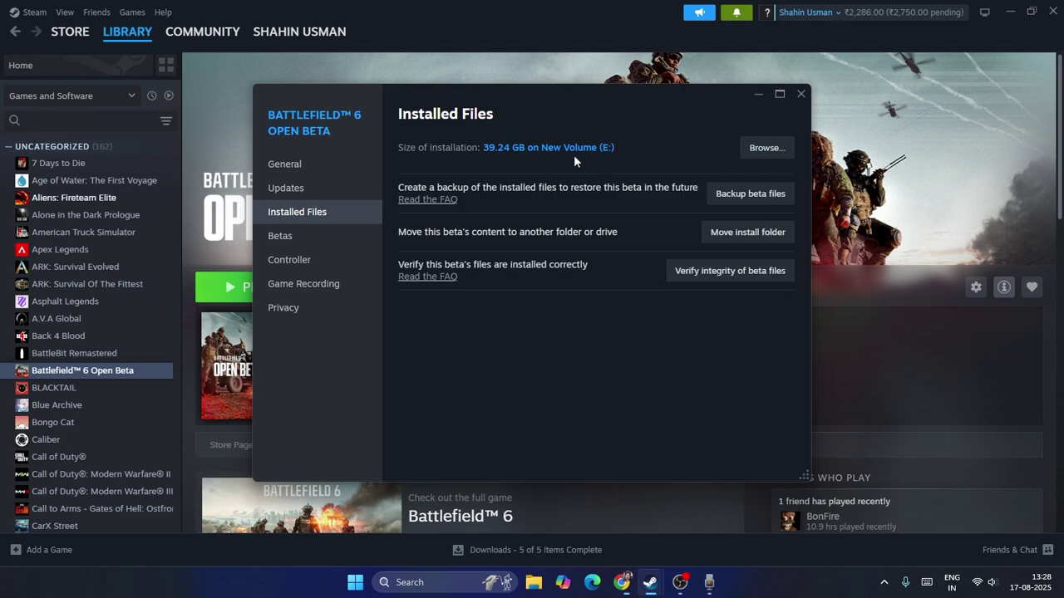
pyautogui.click(800, 94)
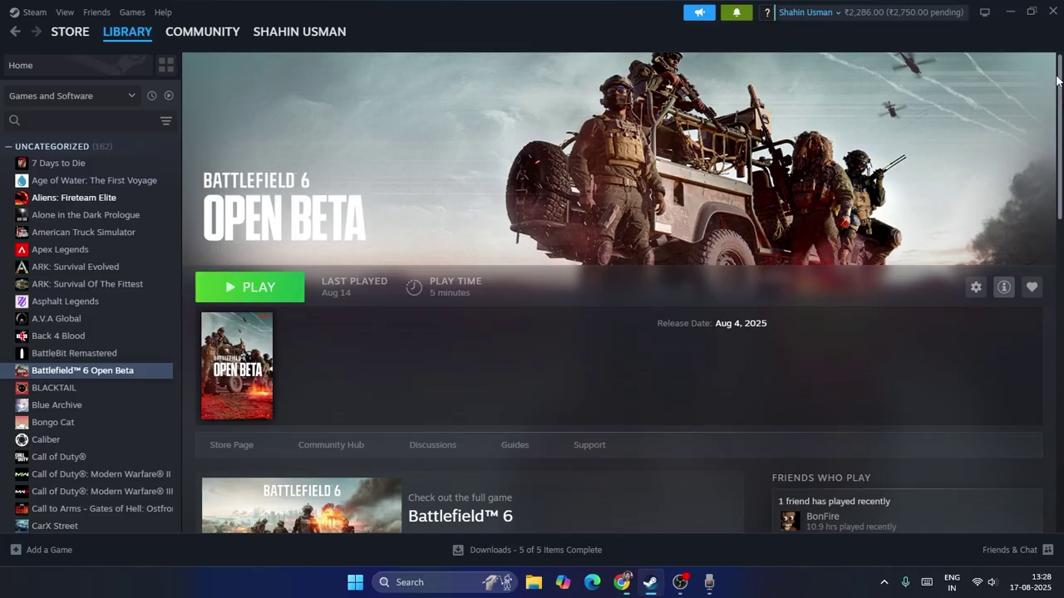